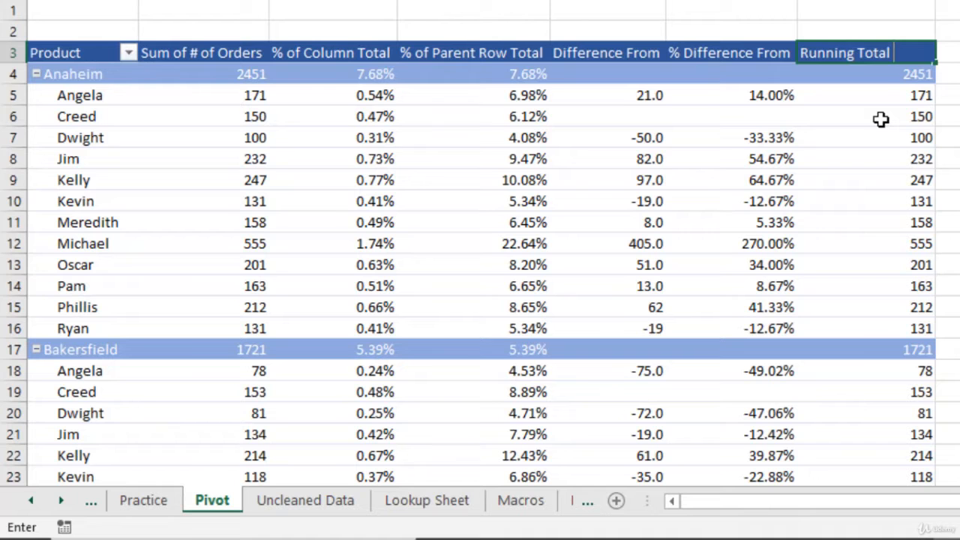
- Complete the last column header as Running Total In and show its values as Running Total In with Sales Person as base field
text(In)
key(Return)
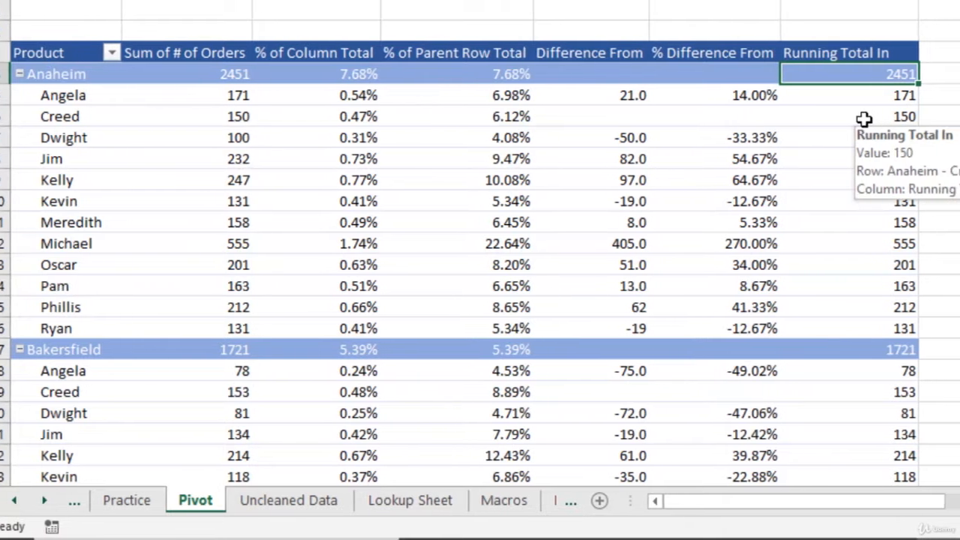
right_click(864, 118)
mouse_move(959, 318)
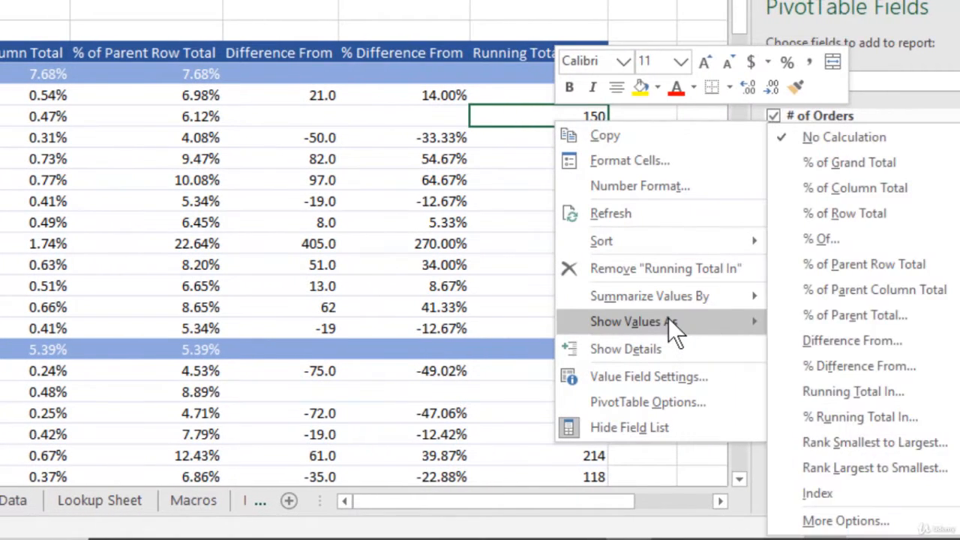
click(905, 395)
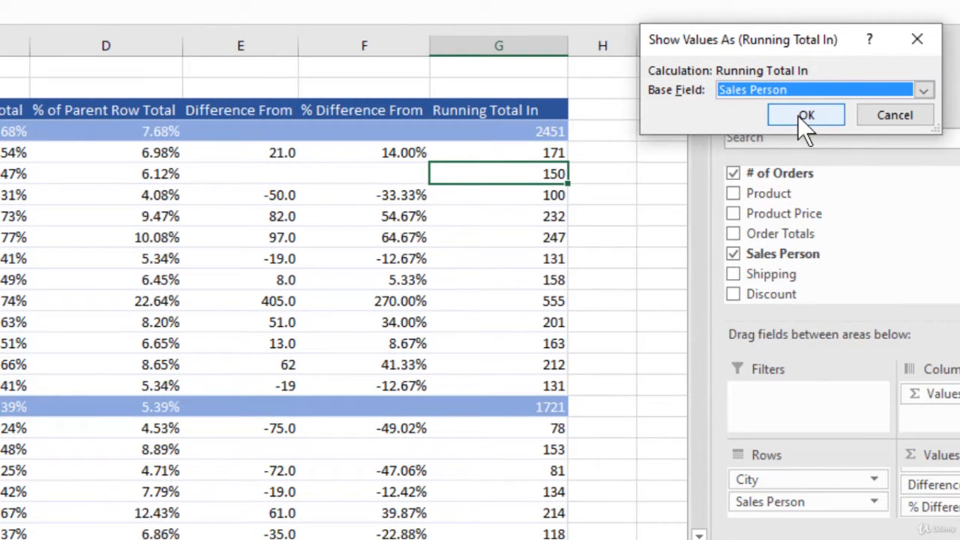
click(797, 115)
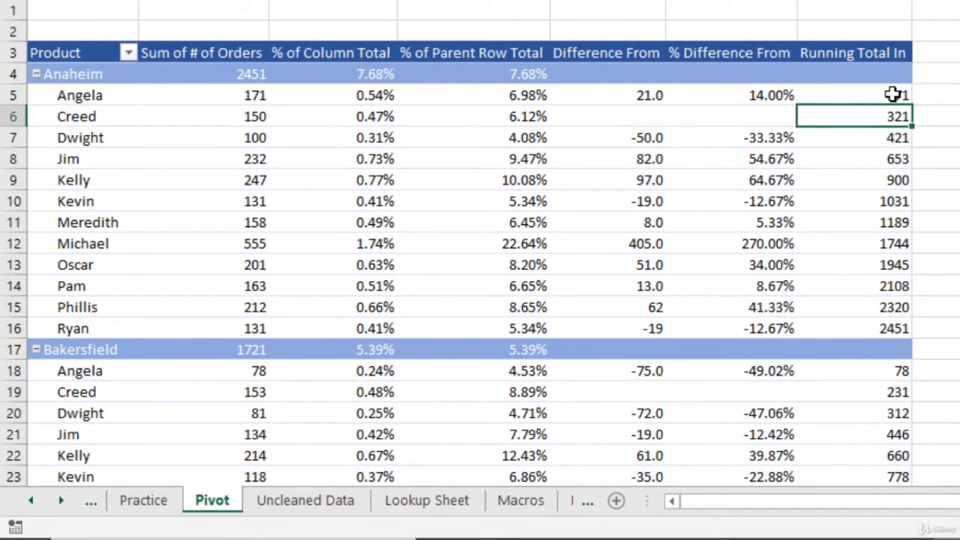
- Compare the Running Total In values with the order sums across the Anaheim rows, down to the city's last salesperson
click(892, 93)
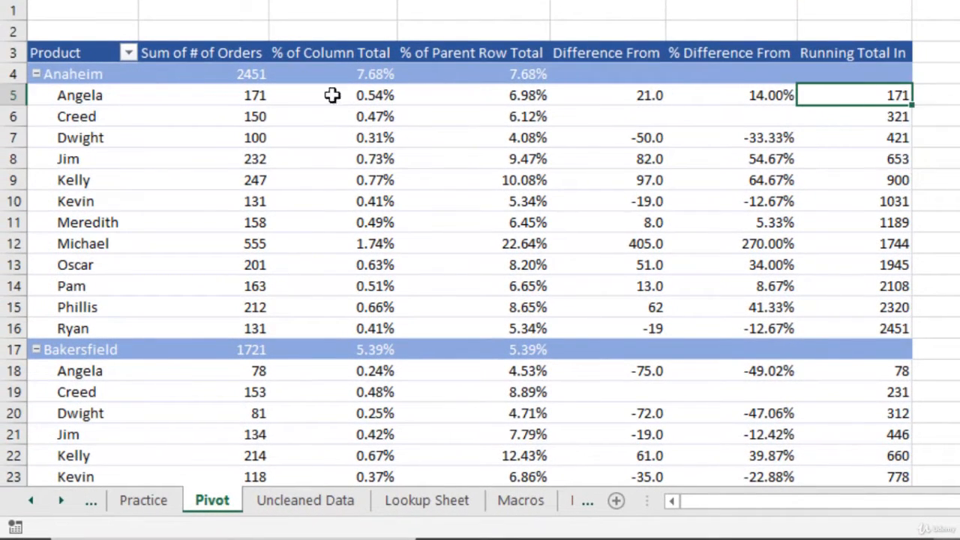
click(227, 94)
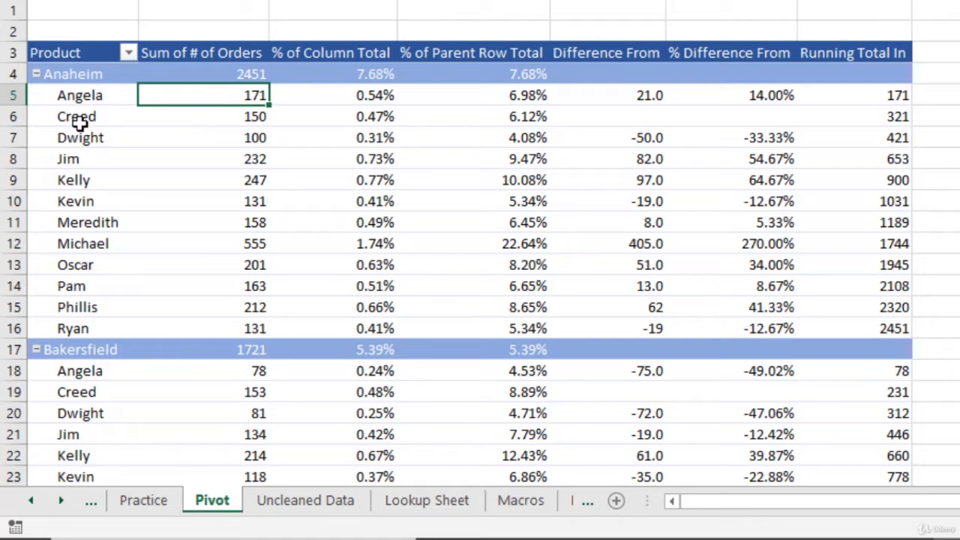
click(253, 113)
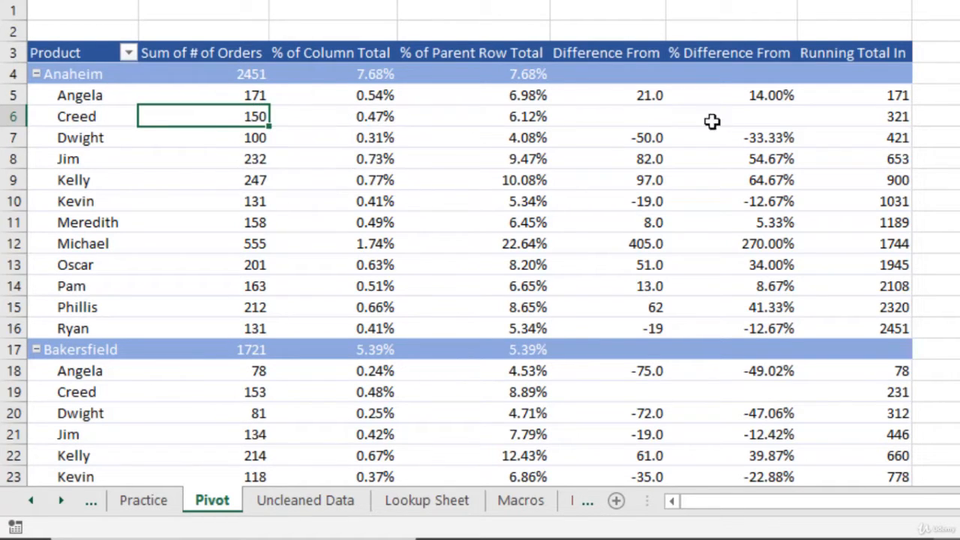
click(896, 117)
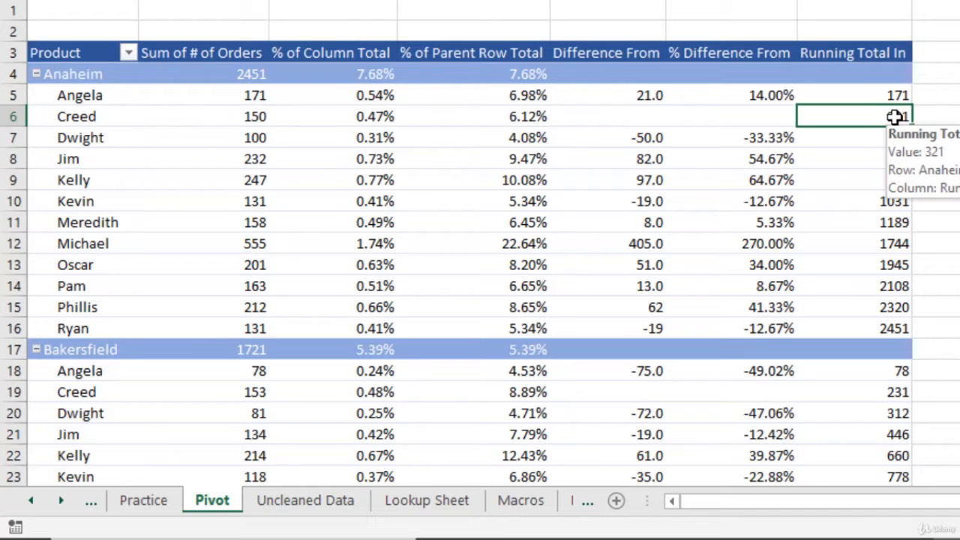
click(259, 136)
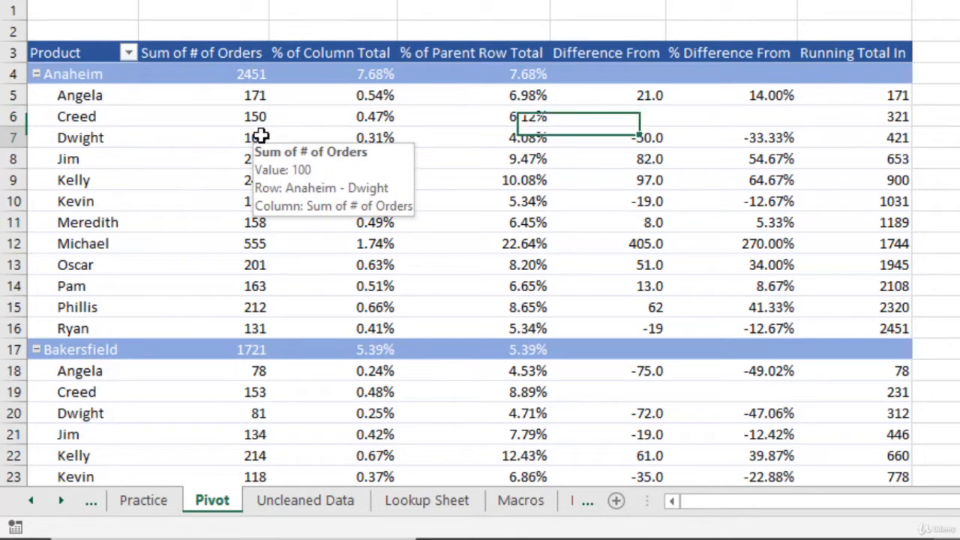
click(903, 138)
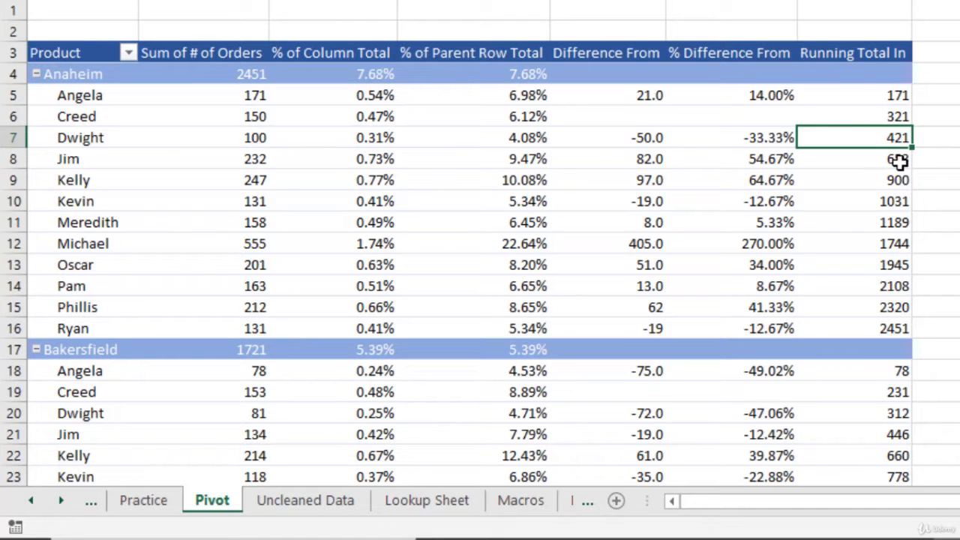
click(877, 331)
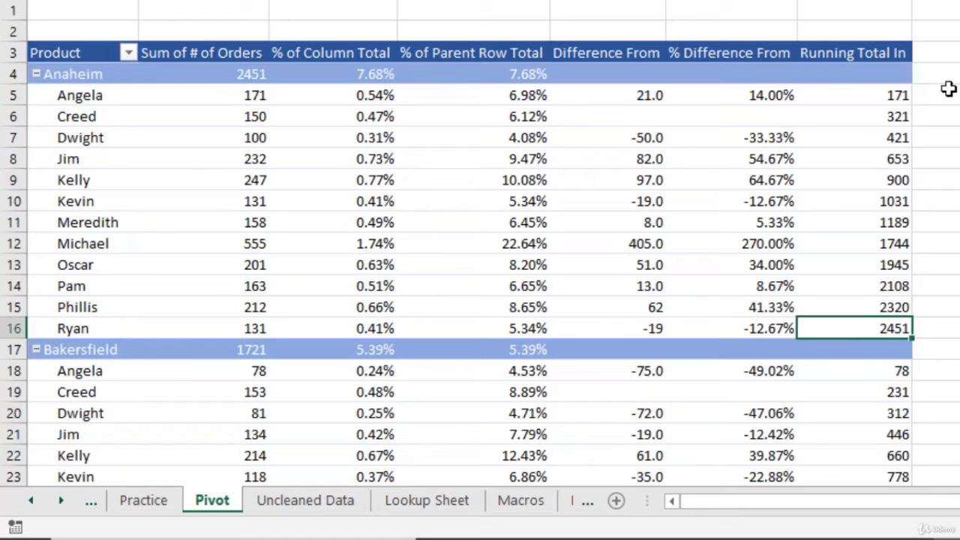
- Enter a formula in H6 that adds the order sums in B5 and B6 to check the running total
click(949, 113)
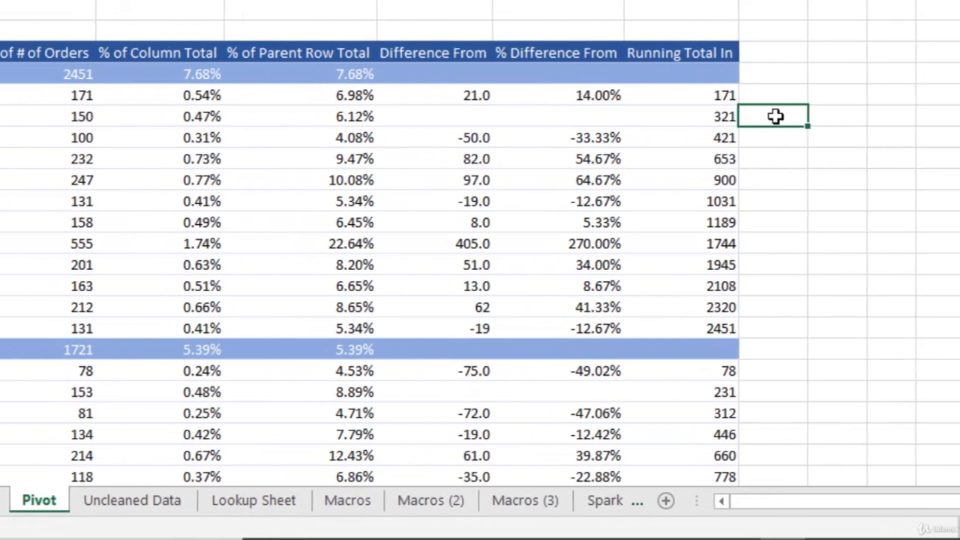
text(=)
click(43, 98)
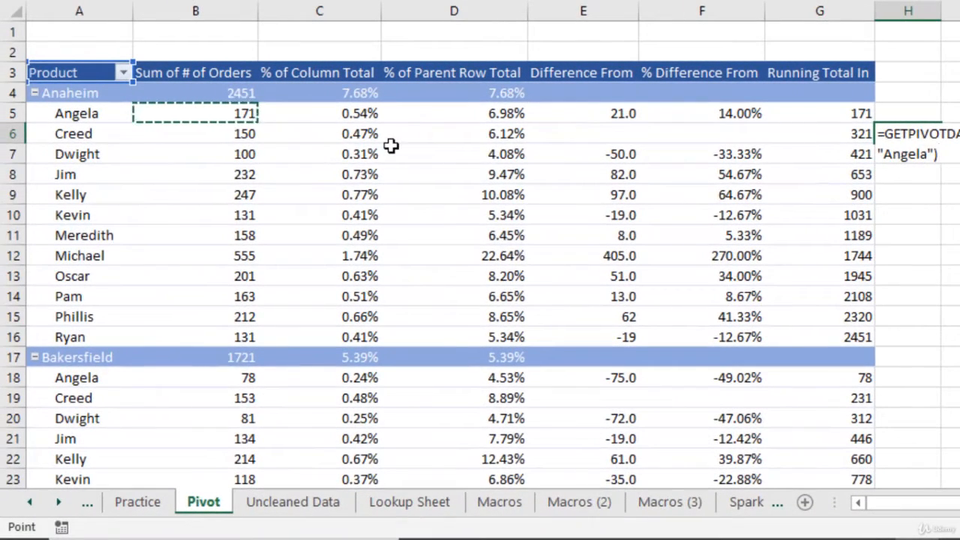
text(+)
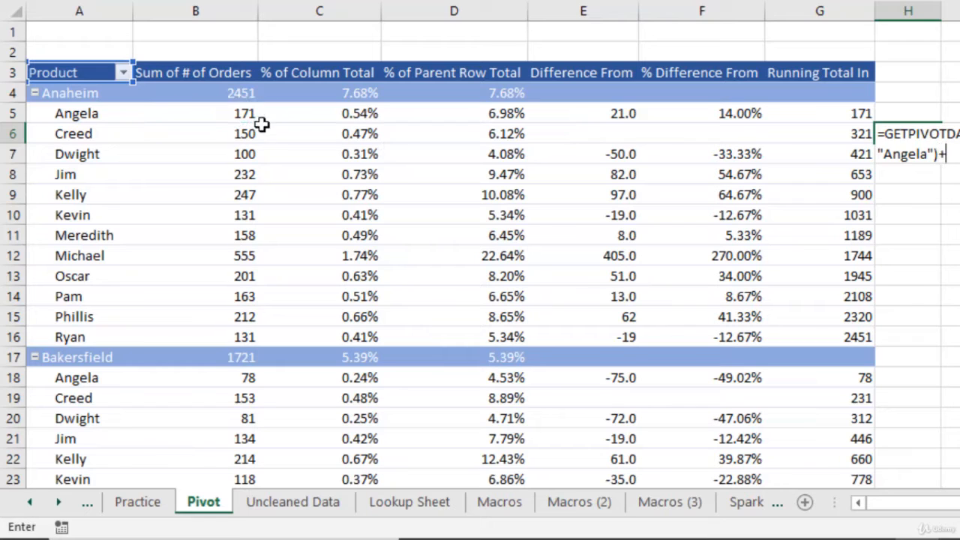
click(231, 141)
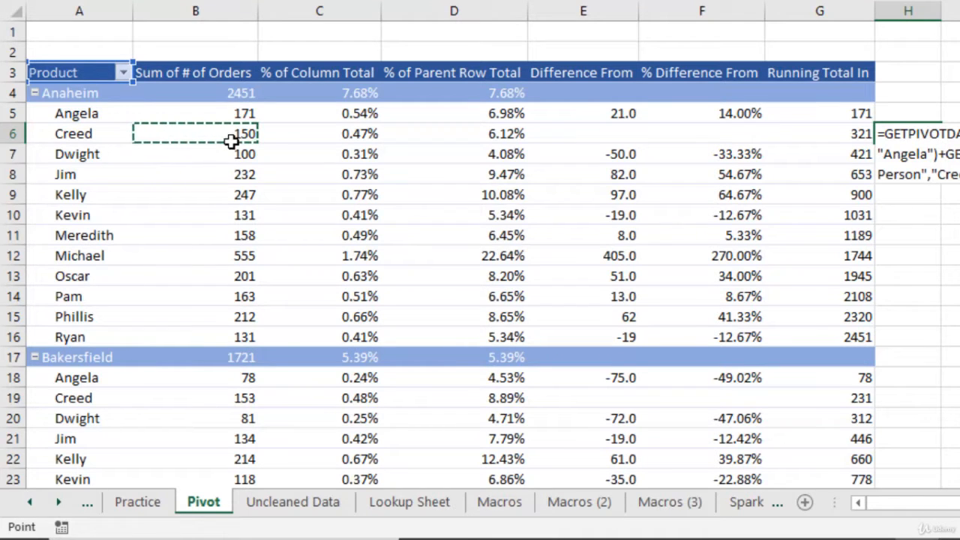
key(Return)
- Change the number format of the check formula in H6 to General
click(922, 133)
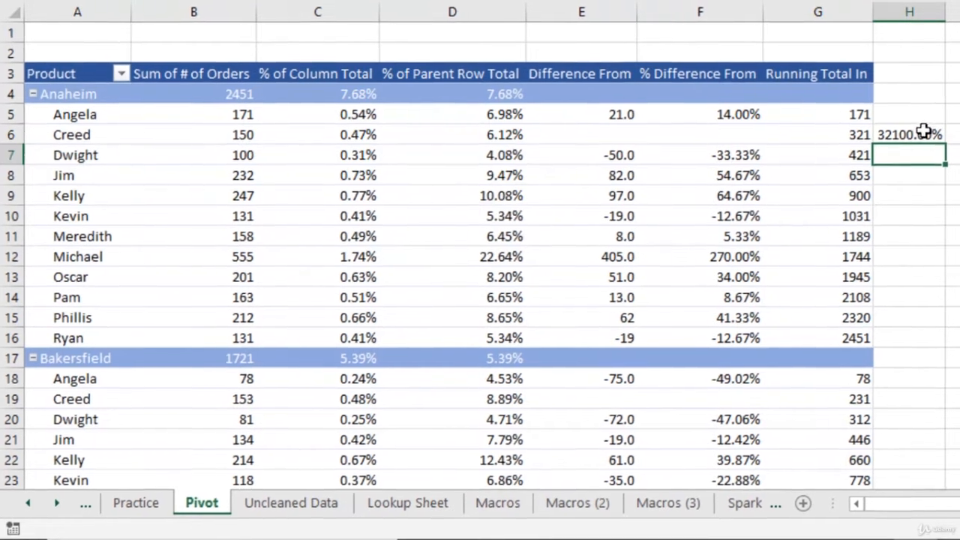
key(ctrl+1)
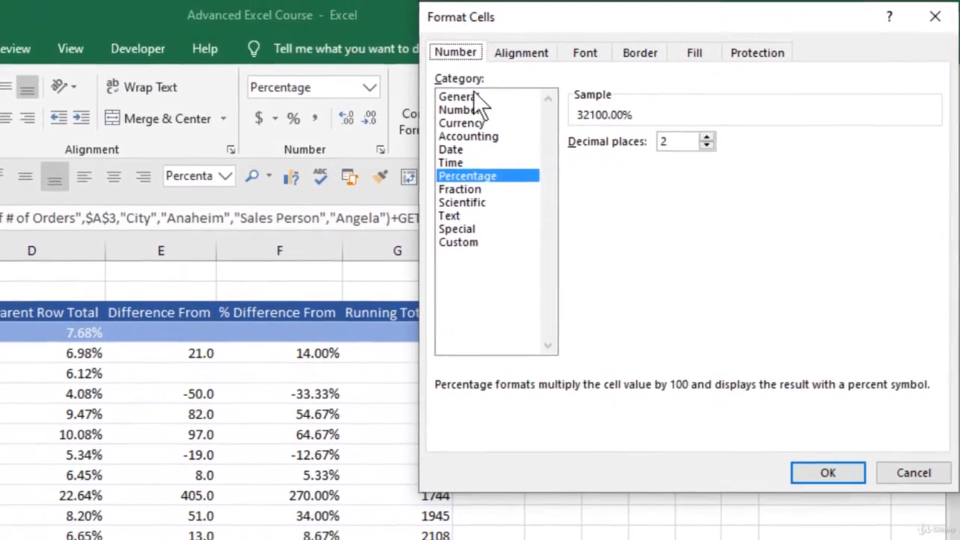
click(534, 56)
key(Return)
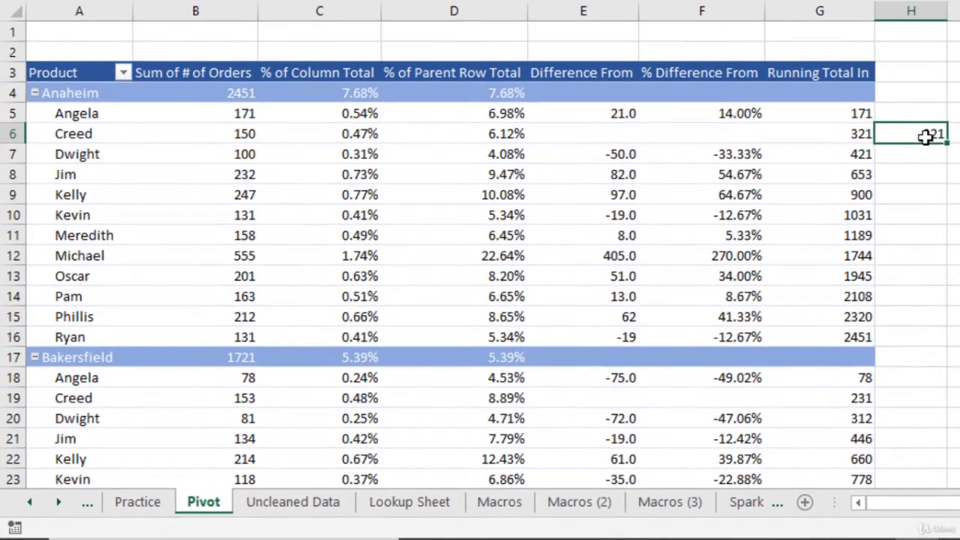
- Review how the running total accumulates from G5 down to the last Anaheim row, G16
click(851, 113)
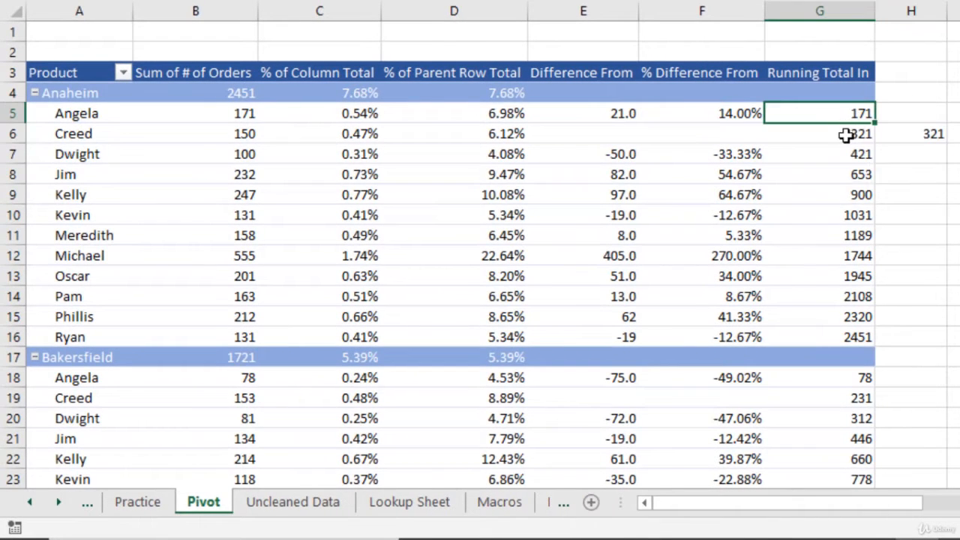
click(845, 134)
click(853, 154)
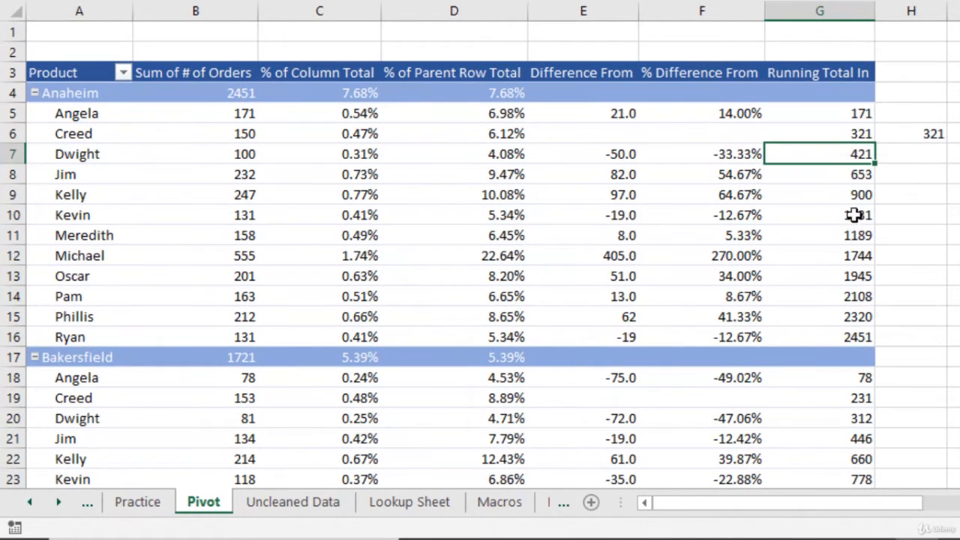
click(845, 338)
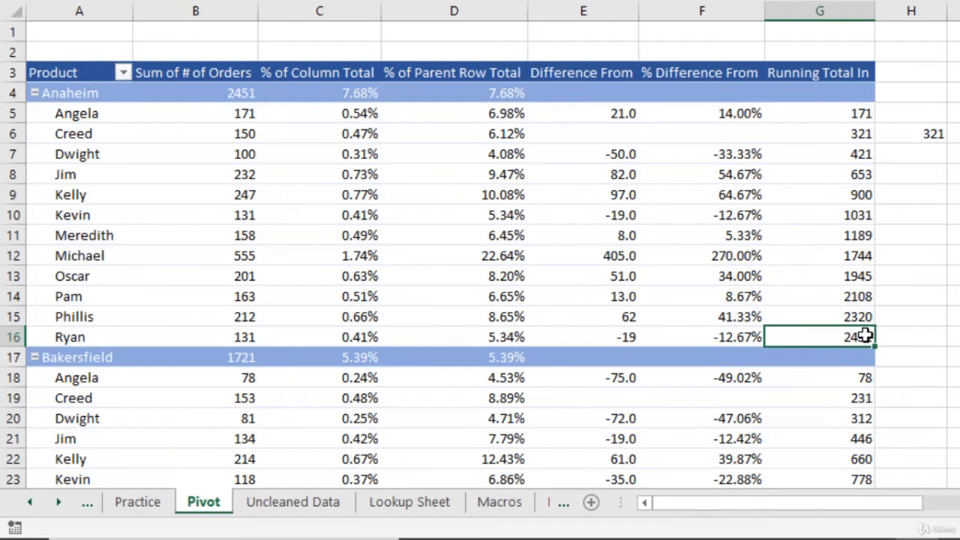
- Add the # of Orders field to the pivot table's values two more times and close the field list
click(926, 139)
drag(713, 133, 881, 464)
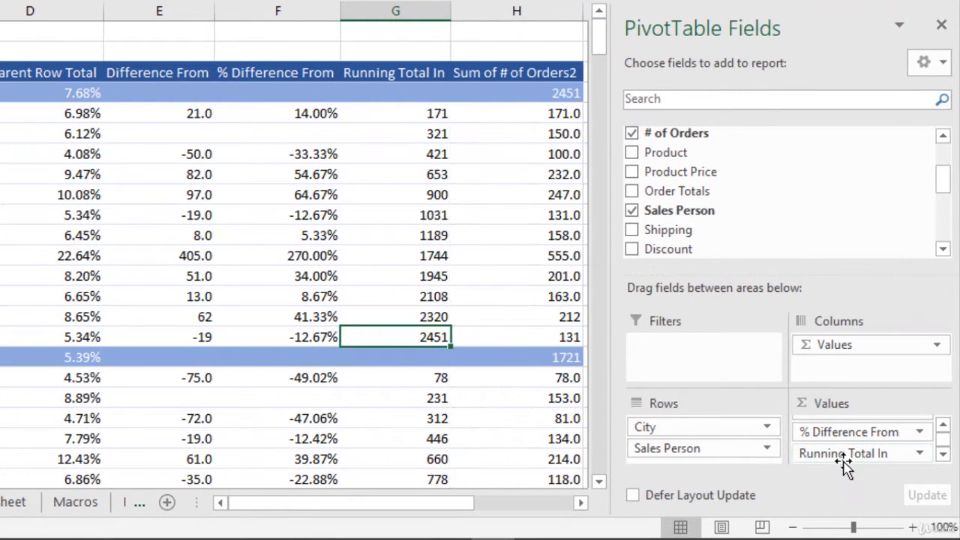
drag(715, 133, 860, 459)
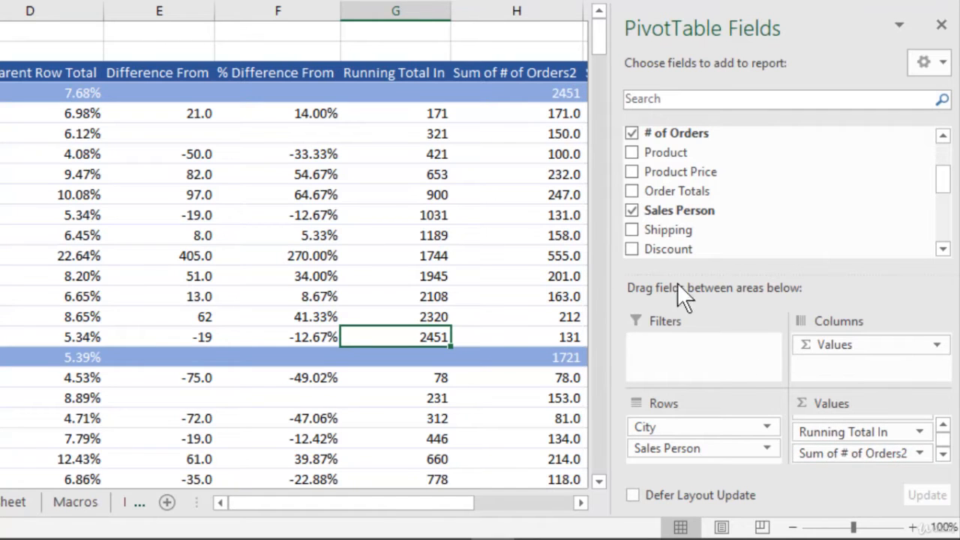
click(940, 26)
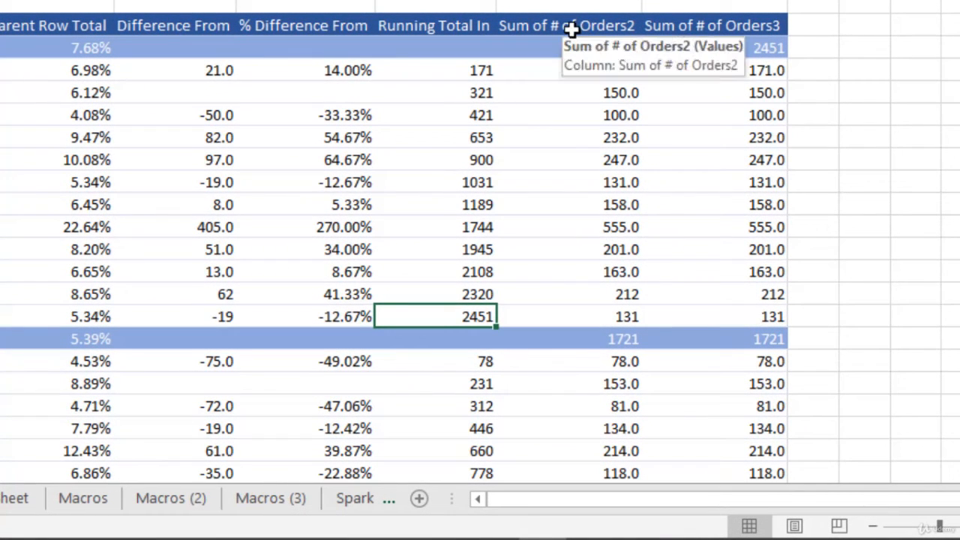
- Rename the Sum of # of Orders2 column header to % Running Total IN
click(572, 28)
text(% Running Tot)
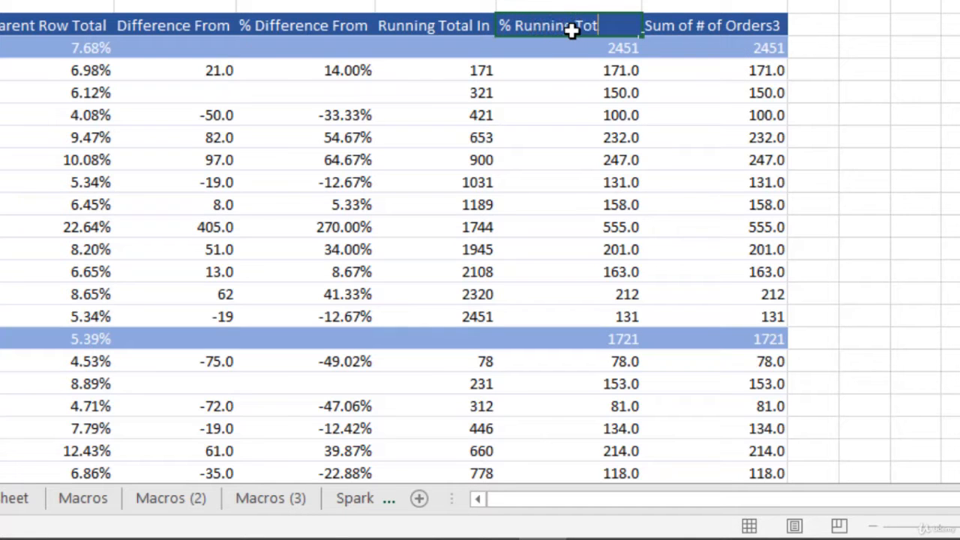
text(al IN)
key(Return)
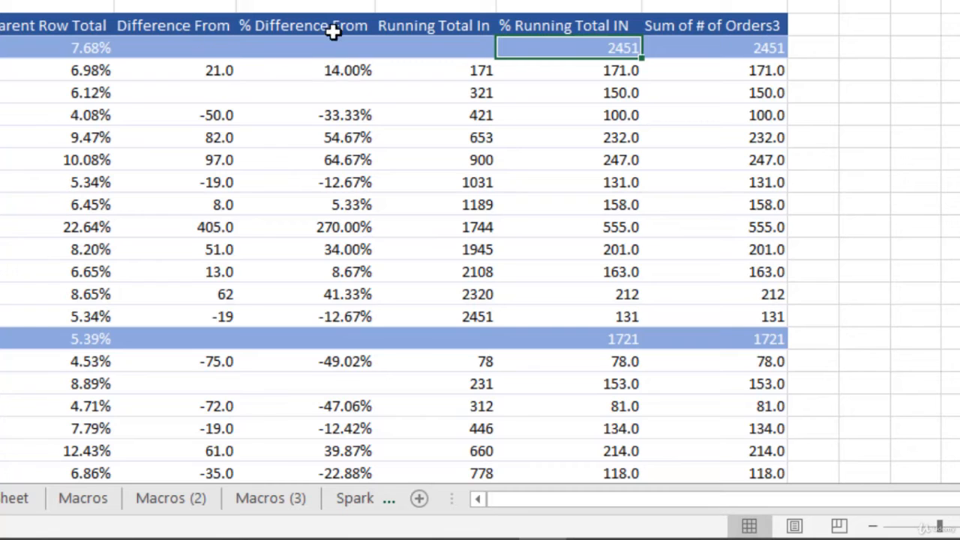
- Show the % Running Total IN column's values as % Running Total In with Sales Person as base field
click(592, 67)
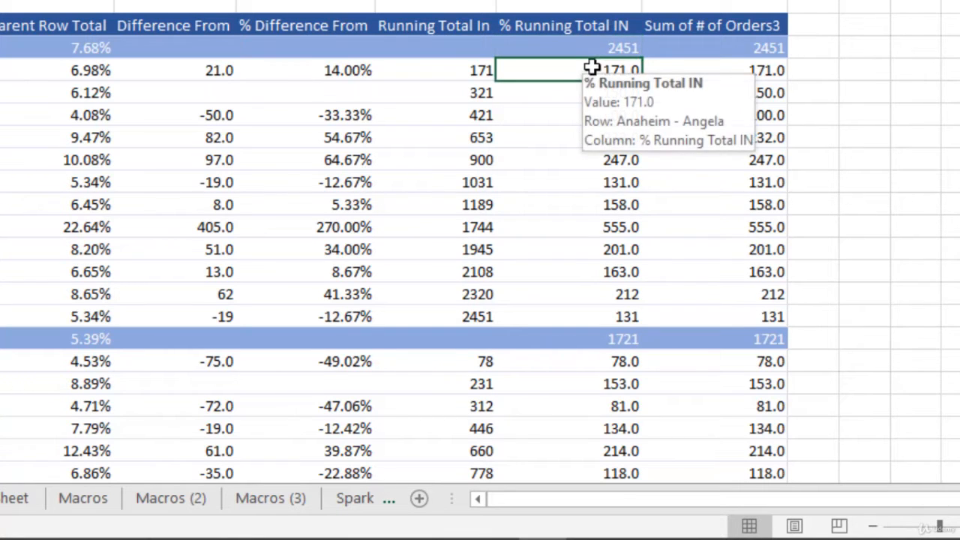
right_click(592, 68)
mouse_move(705, 283)
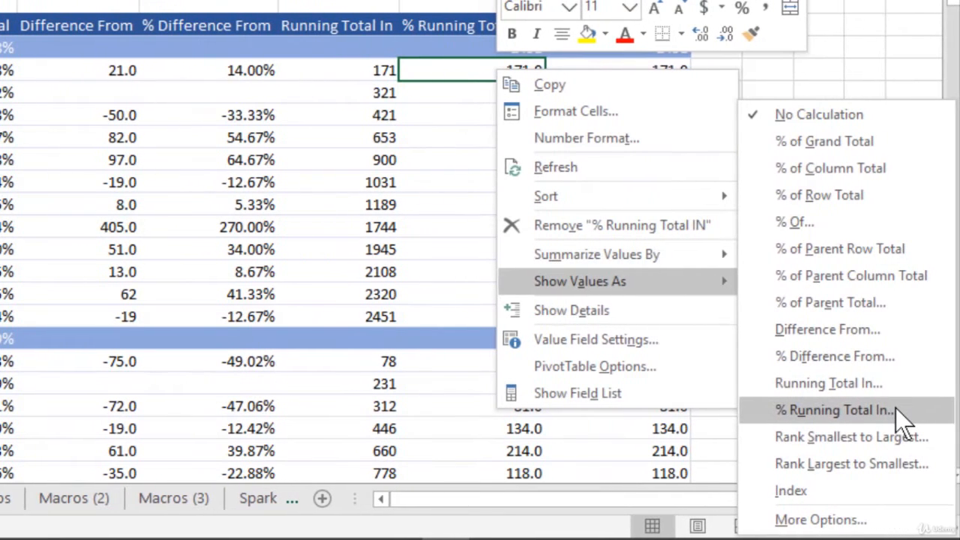
click(895, 408)
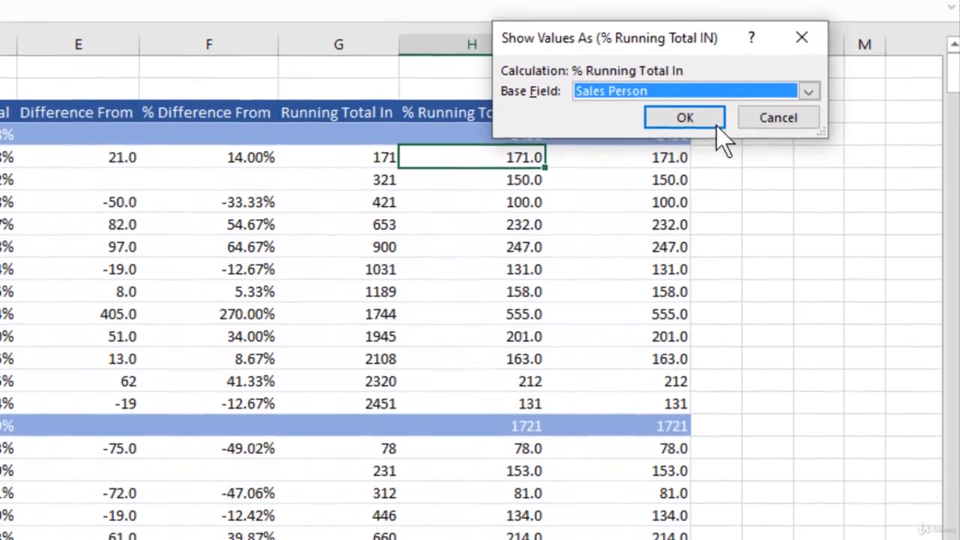
click(705, 78)
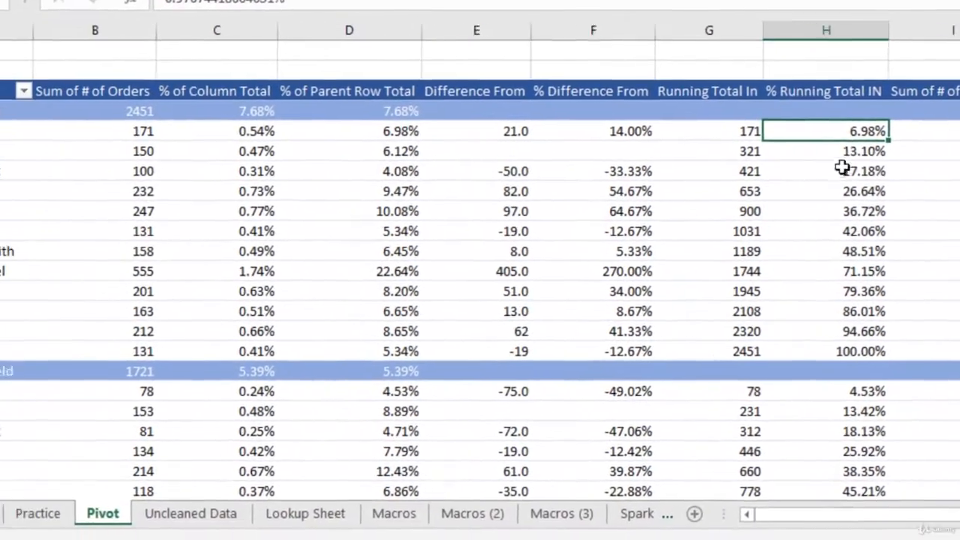
- Compare the % Running Total IN values with % of Parent Row Total in the first two Anaheim salesperson rows
click(570, 199)
click(909, 127)
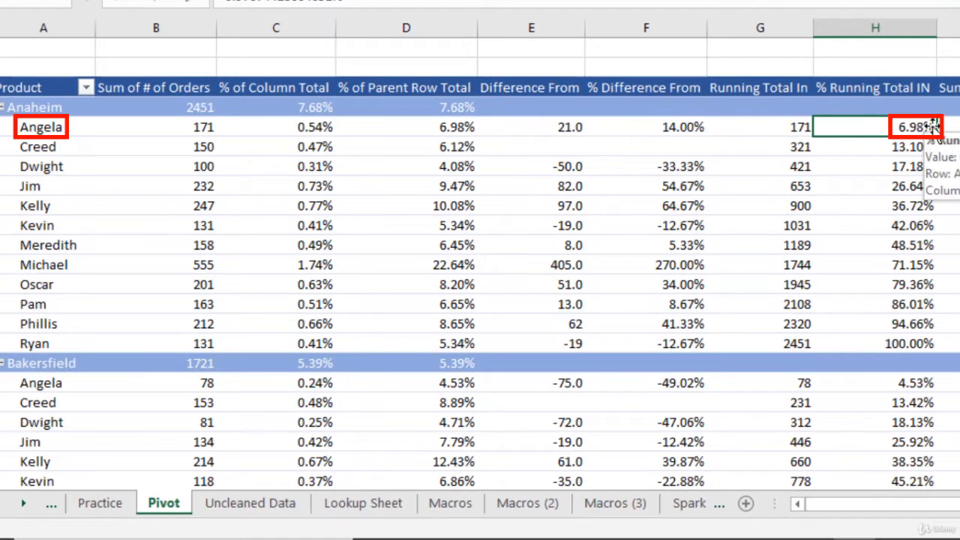
click(455, 138)
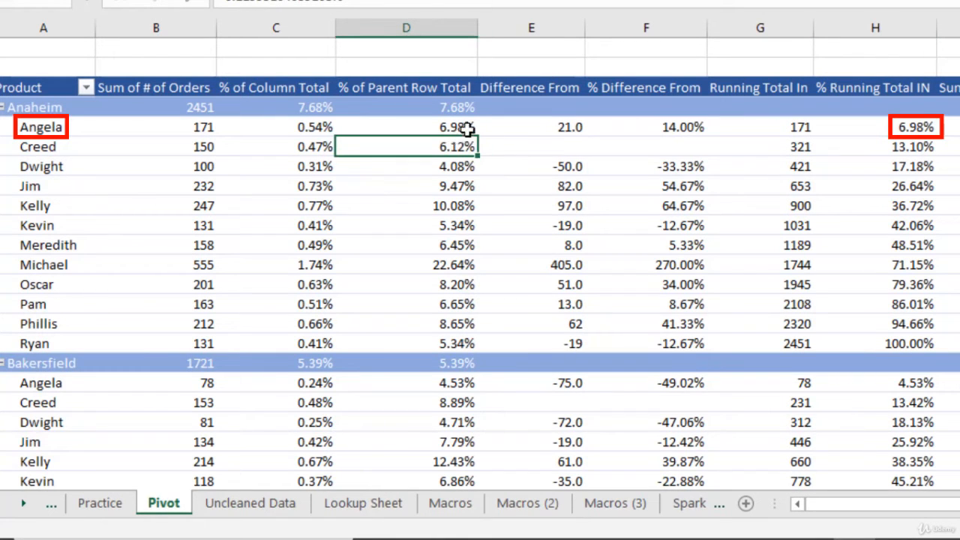
click(474, 126)
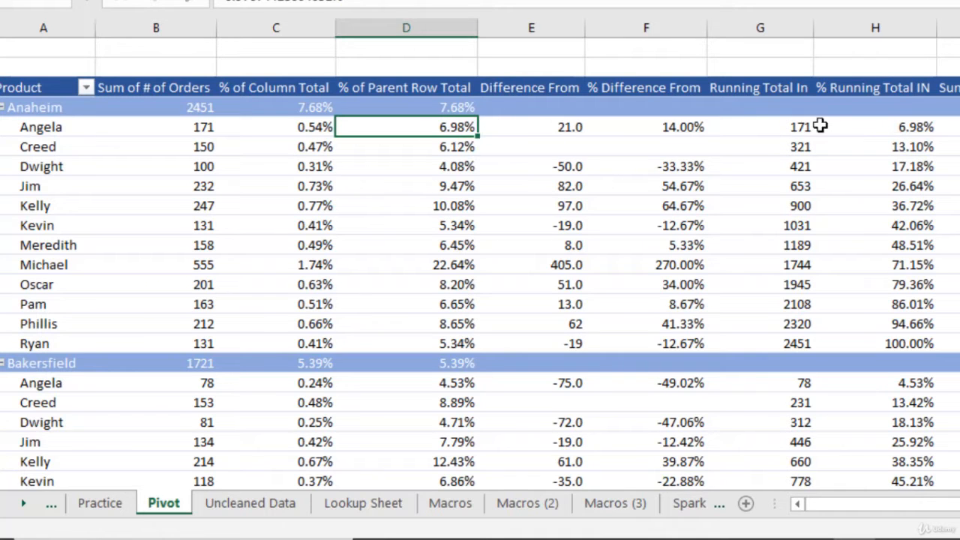
drag(894, 128, 897, 145)
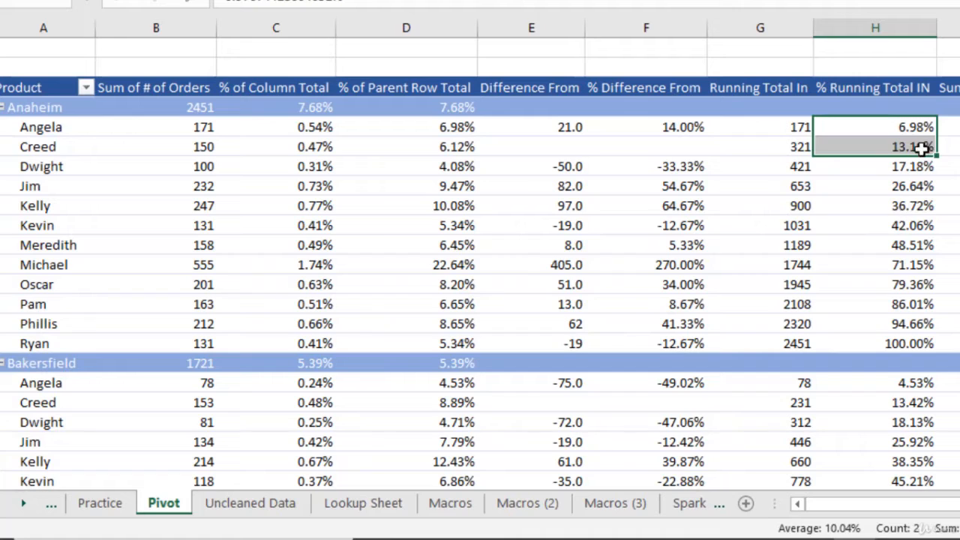
click(921, 148)
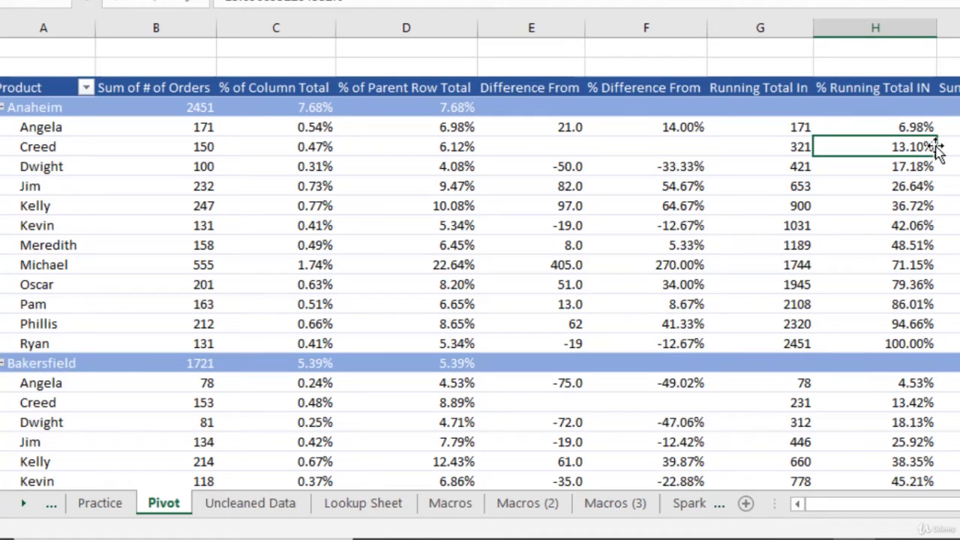
- Check how the % Running Total IN values accumulate from Anaheim's first salesperson rows down to its last row
drag(914, 128, 913, 174)
click(934, 167)
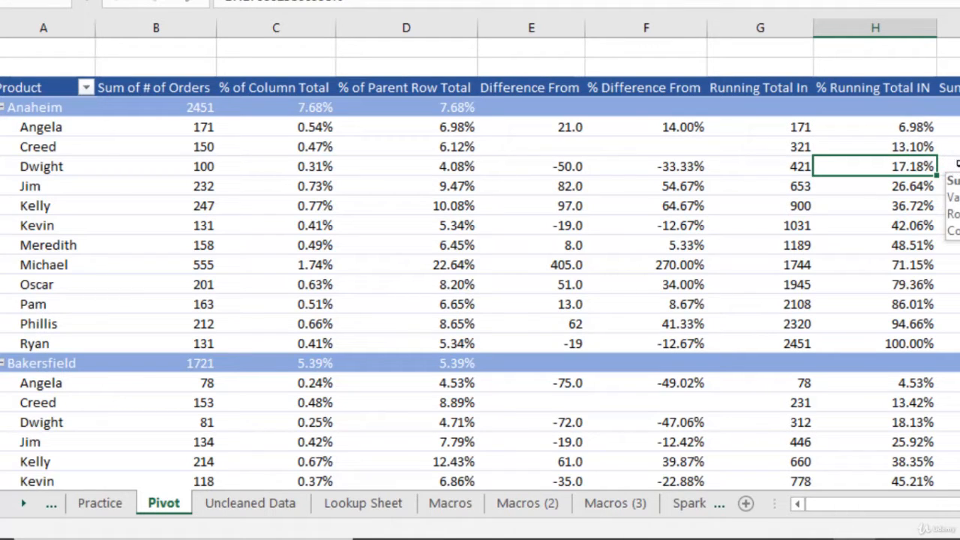
click(915, 344)
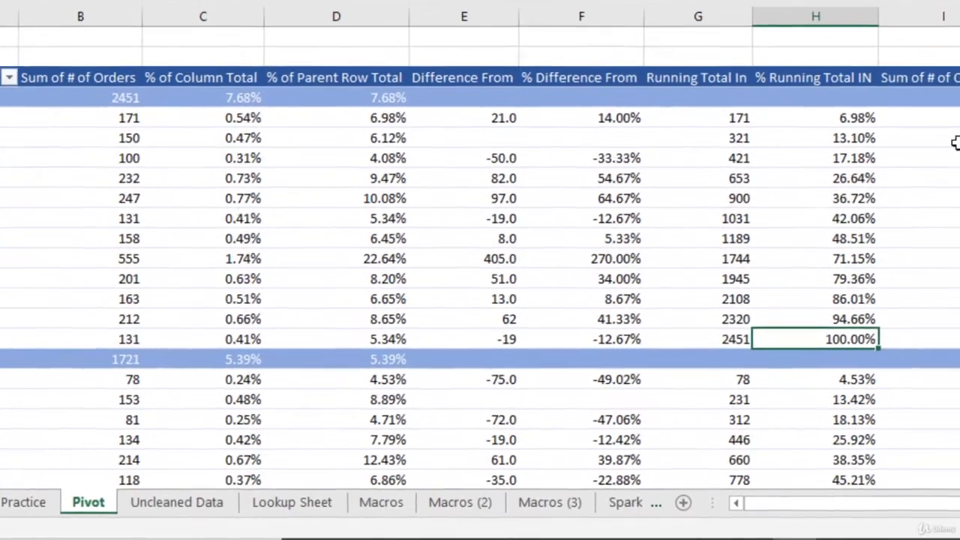
- Show the Sum of # of Orders3 values as Rank Smallest to Largest with Sales Person as base field
right_click(952, 146)
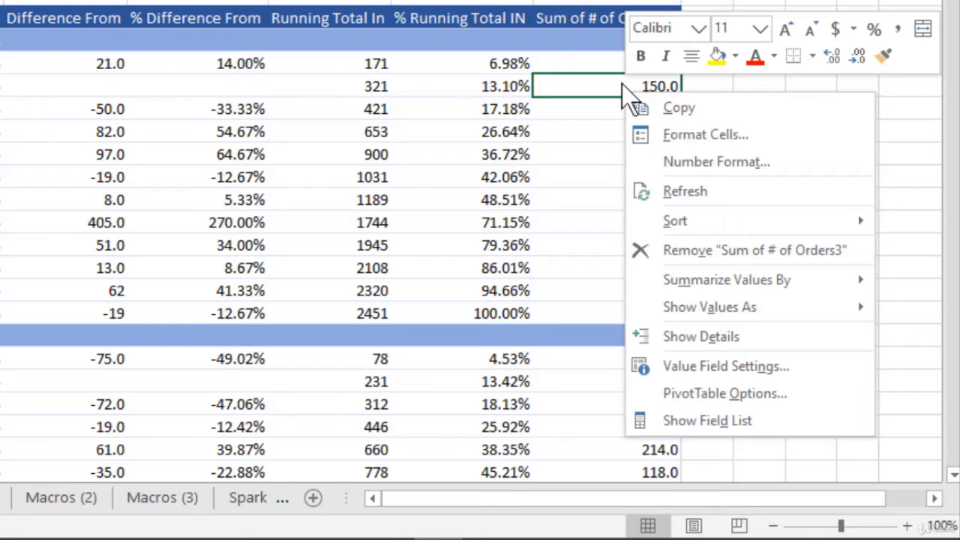
mouse_move(732, 312)
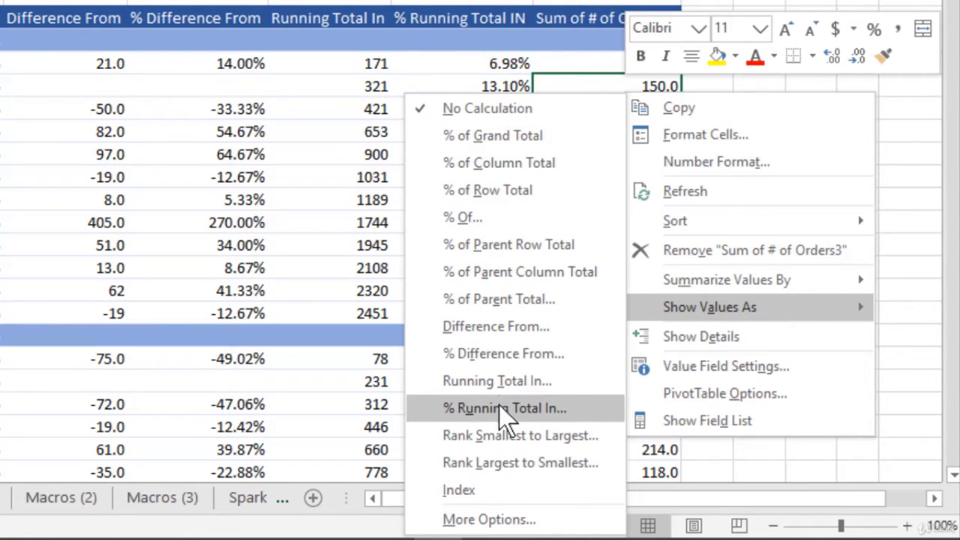
click(564, 440)
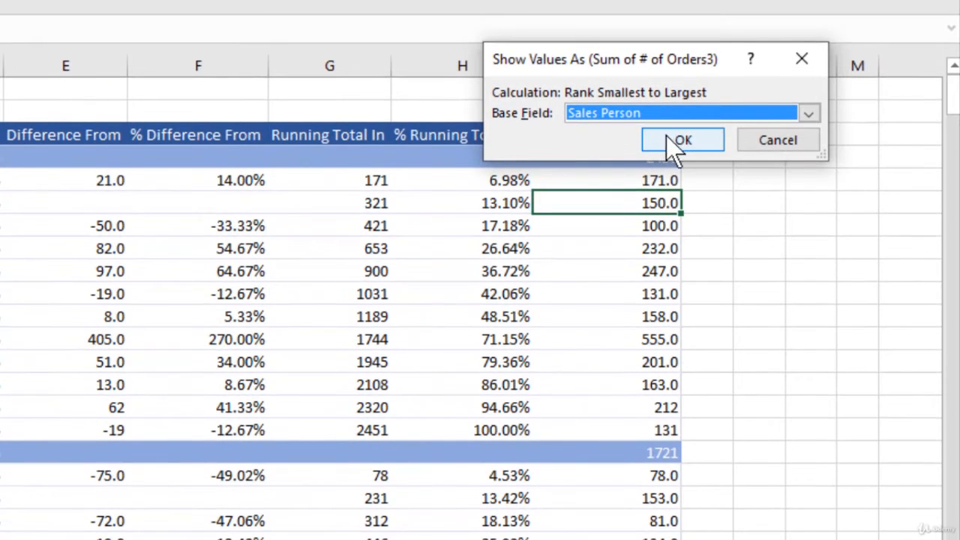
click(683, 140)
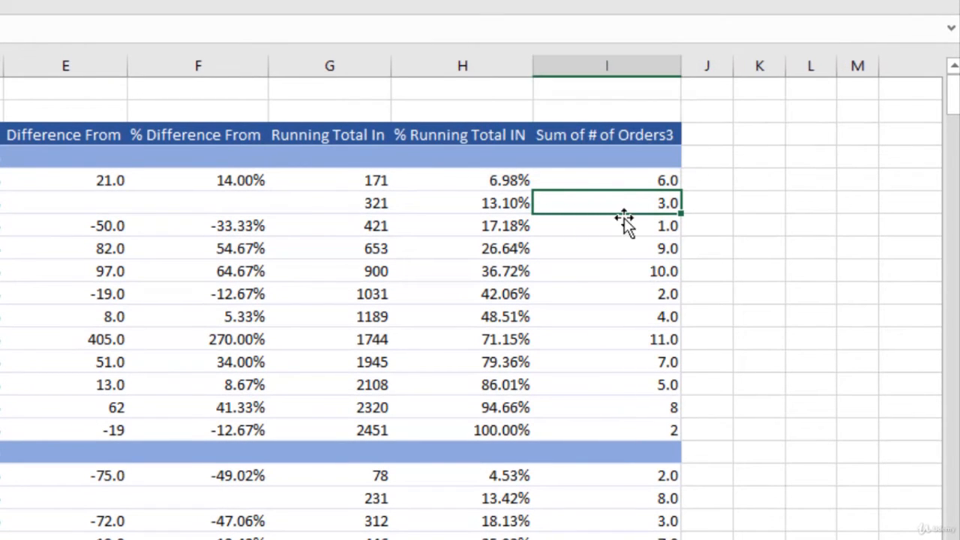
- Format the whole Sum of # of Orders3 column as Number with 0 decimal places
click(644, 124)
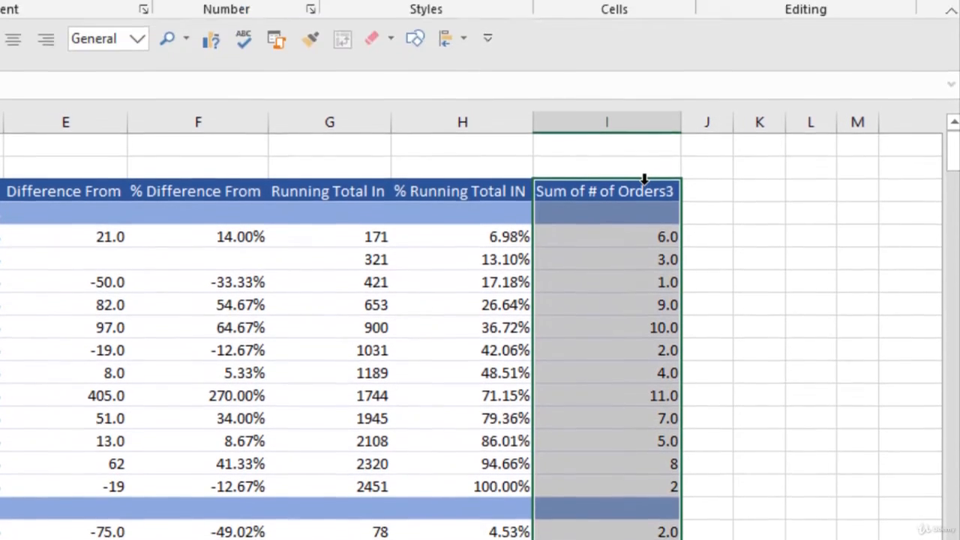
key(ctrl+1)
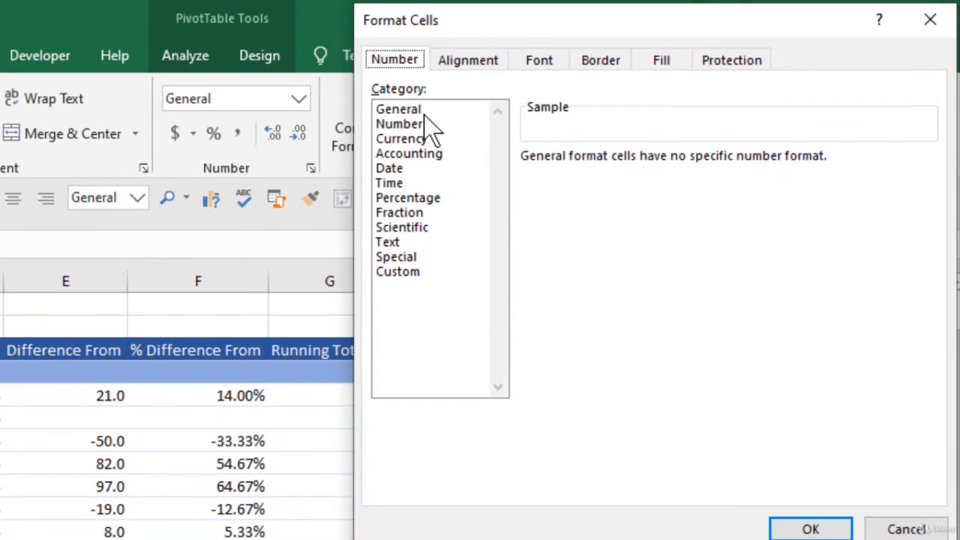
click(423, 115)
click(419, 124)
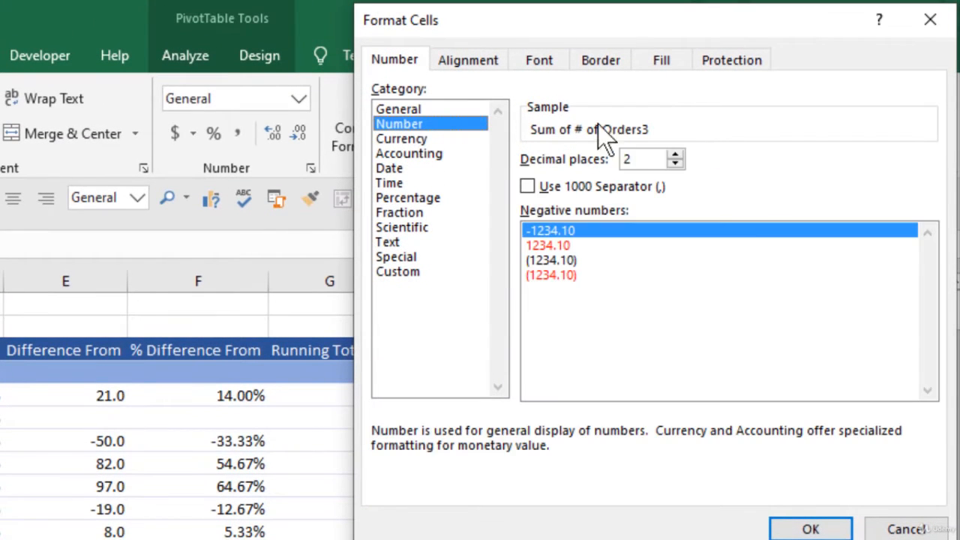
click(674, 162)
click(674, 163)
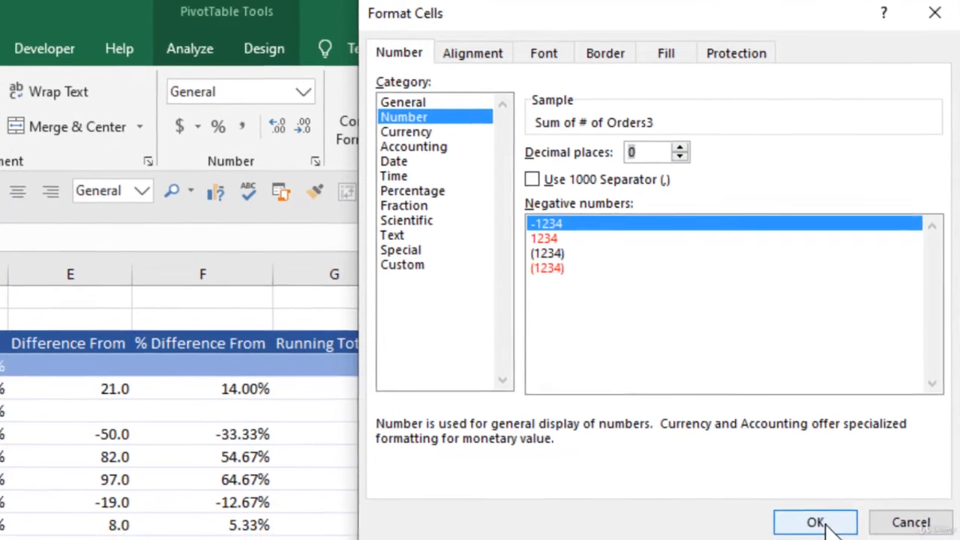
click(810, 529)
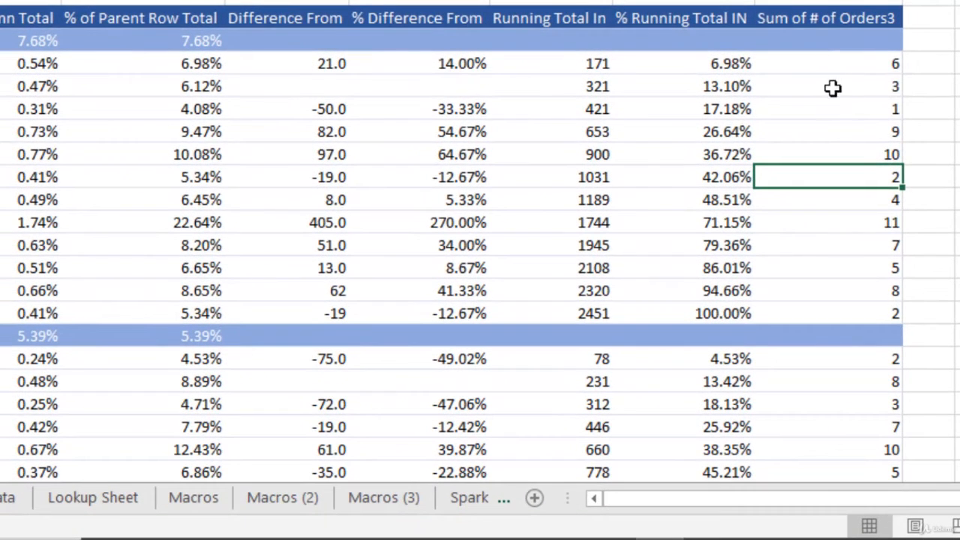
- Compare the lowest and highest Anaheim ranks in Sum of # of Orders3 with those salespeople's order counts
drag(844, 67, 851, 170)
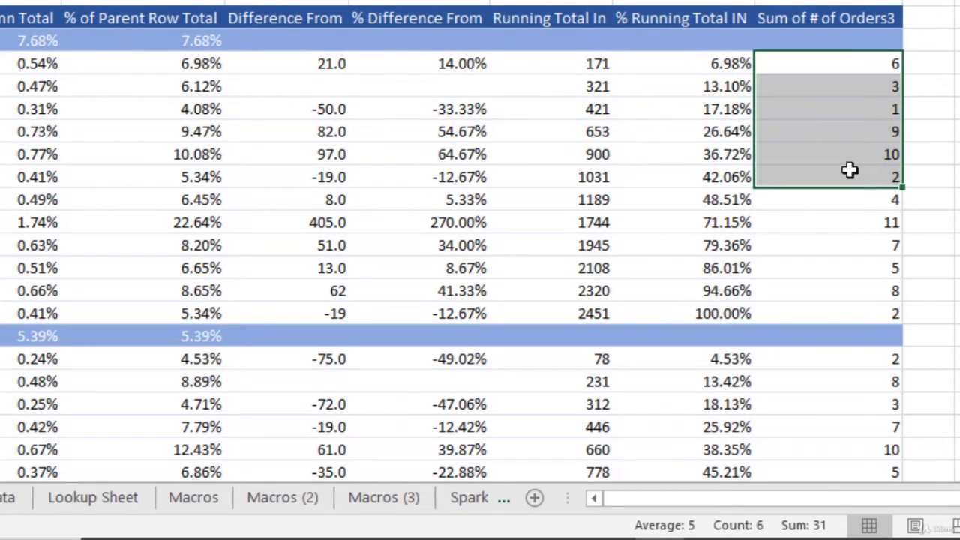
click(853, 108)
mouse_move(872, 109)
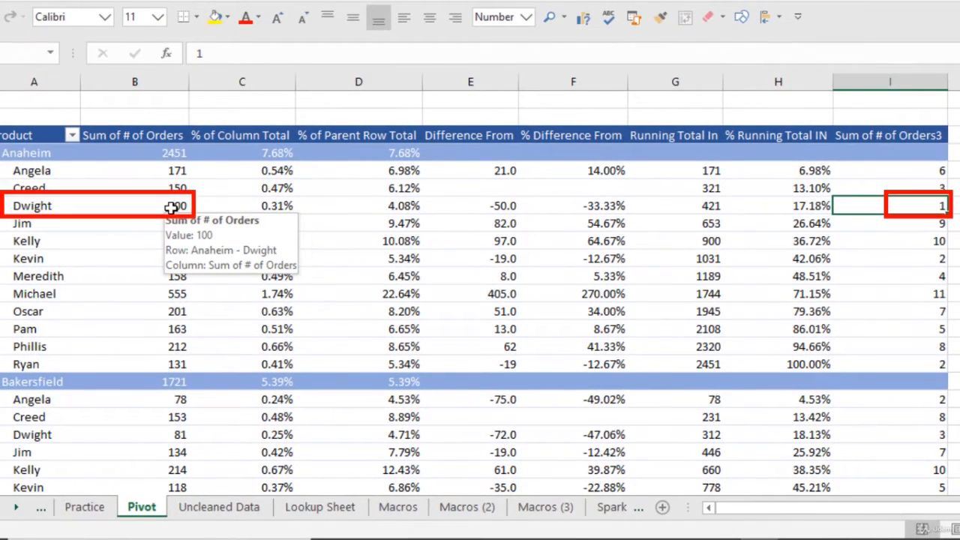
click(170, 206)
click(929, 208)
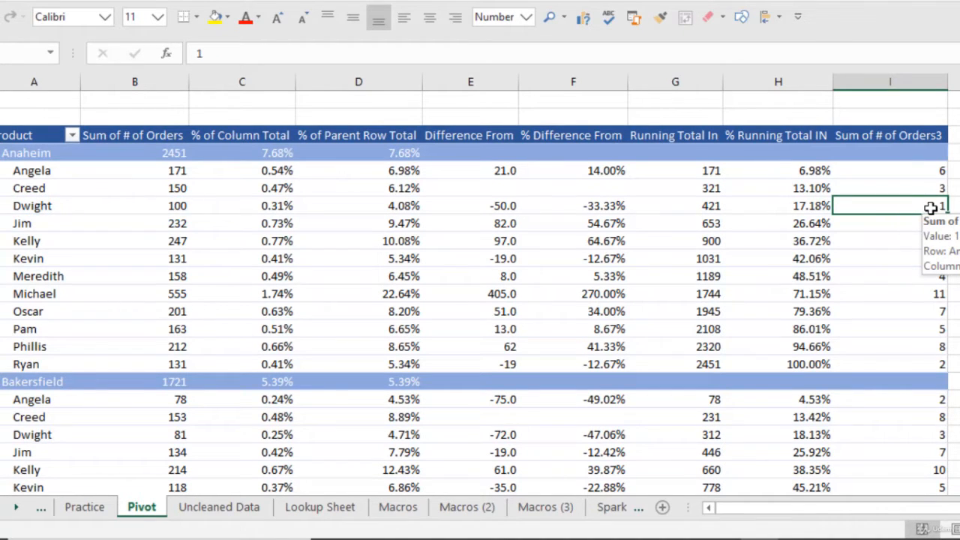
click(893, 294)
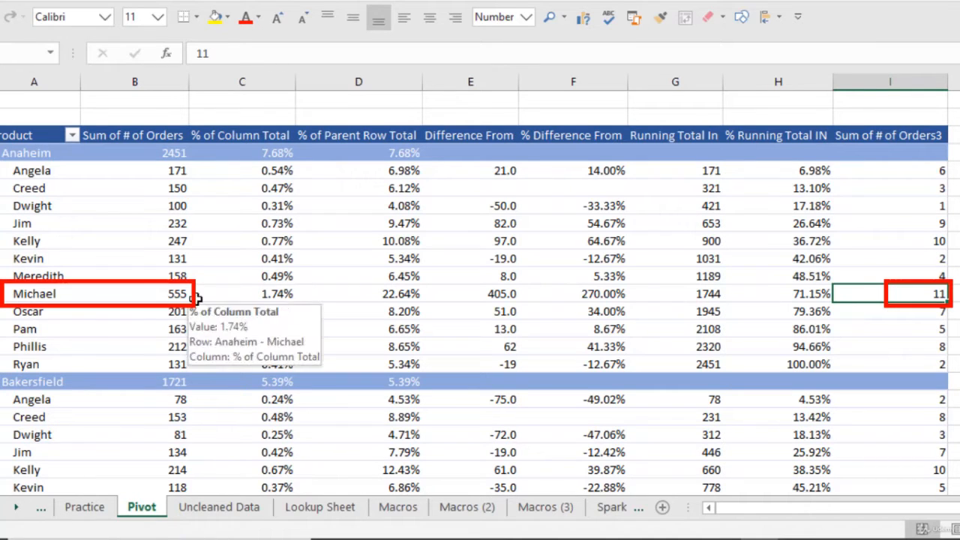
mouse_move(886, 297)
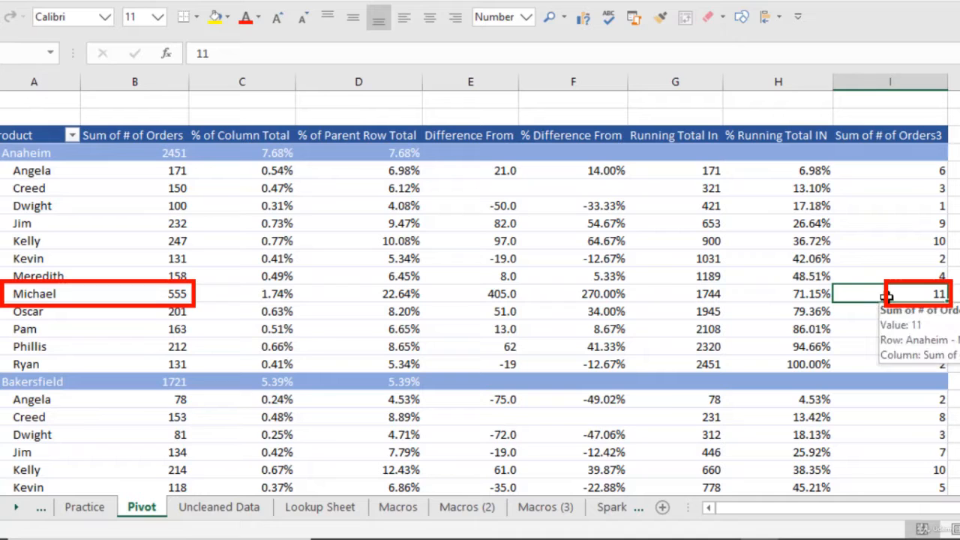
- Rename the Sum of # of Orders3 column header to Rank
mouse_move(896, 193)
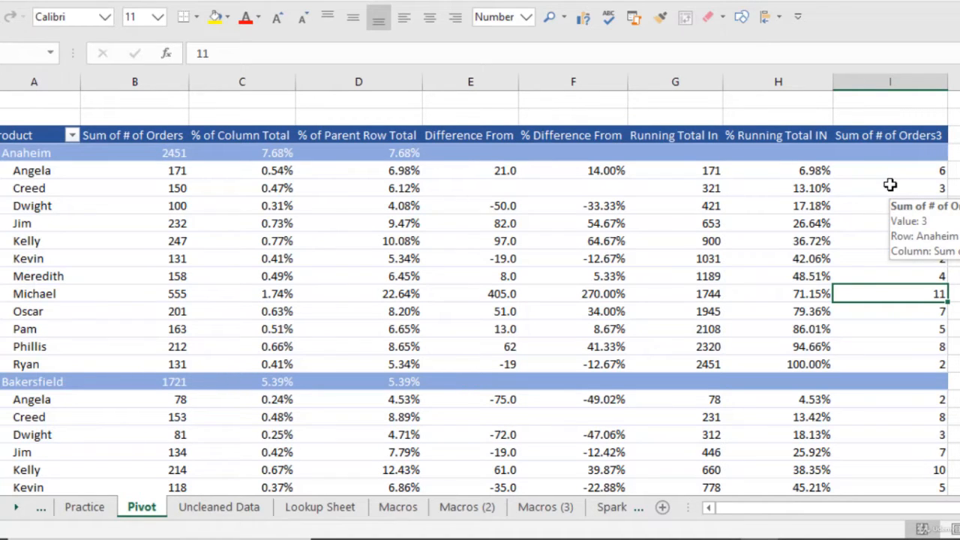
click(889, 135)
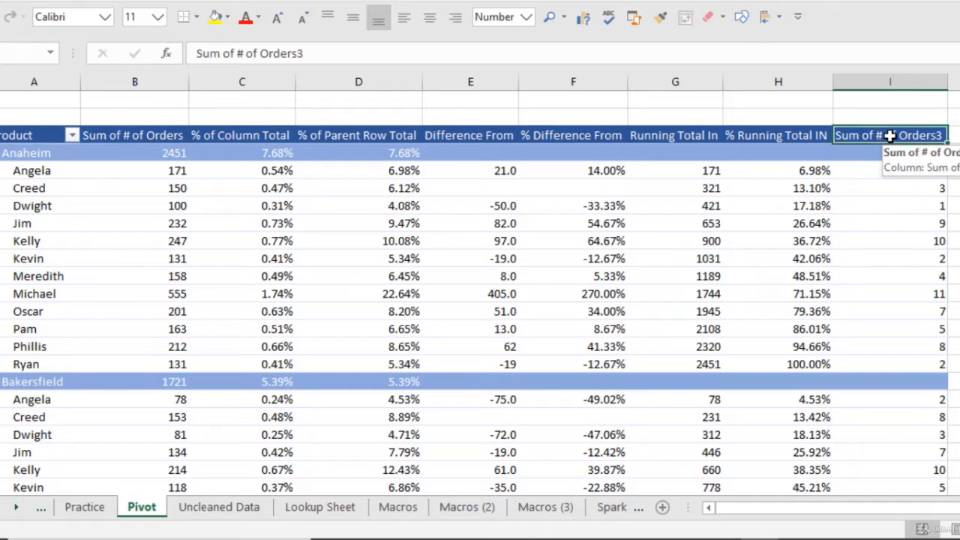
text(Rank)
key(Return)
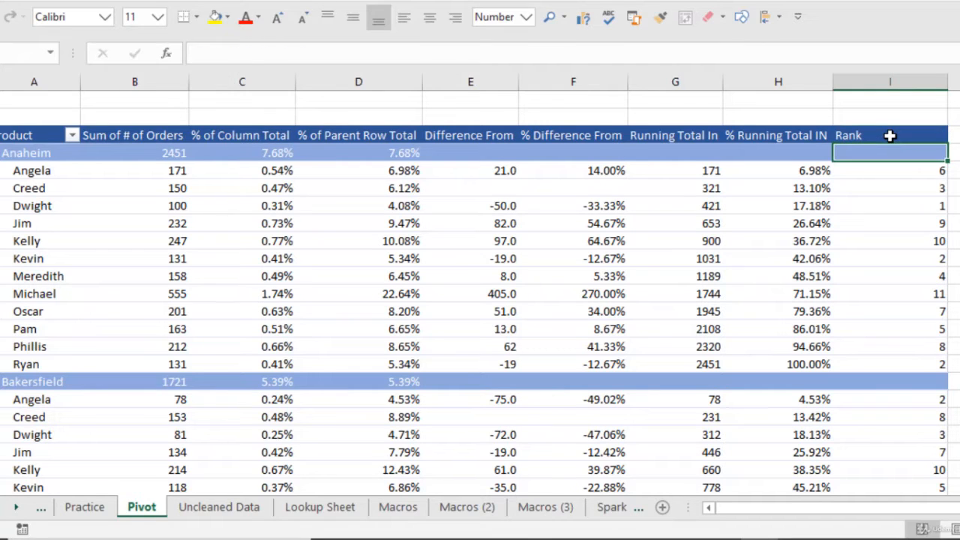
- Show the Rank values as Rank Largest to Smallest with Sales Person as base field and widen the Rank column
click(880, 203)
right_click(880, 203)
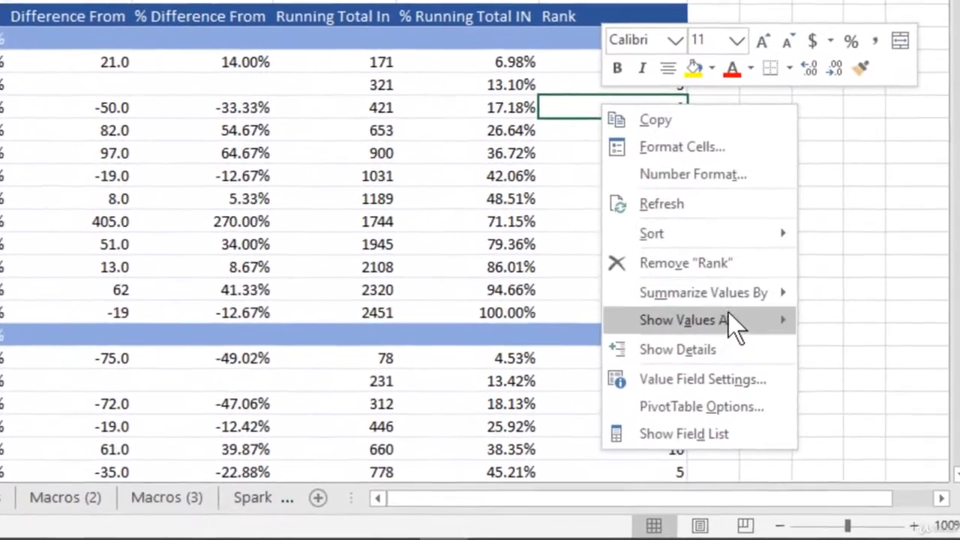
mouse_move(720, 320)
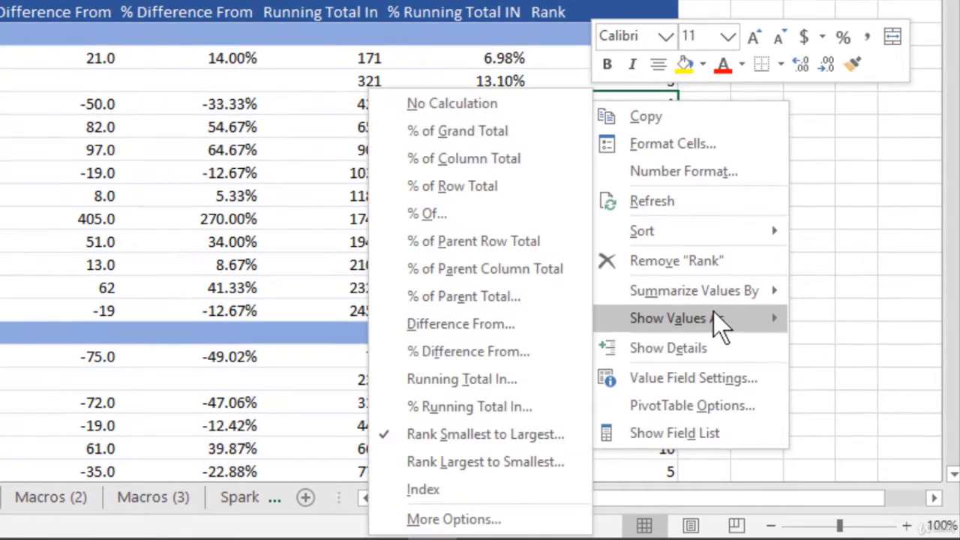
click(487, 462)
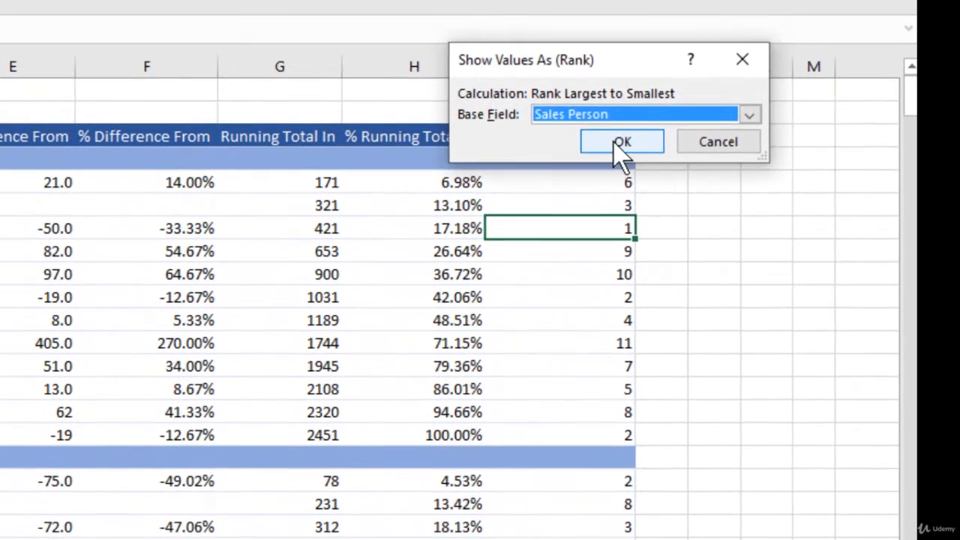
click(621, 142)
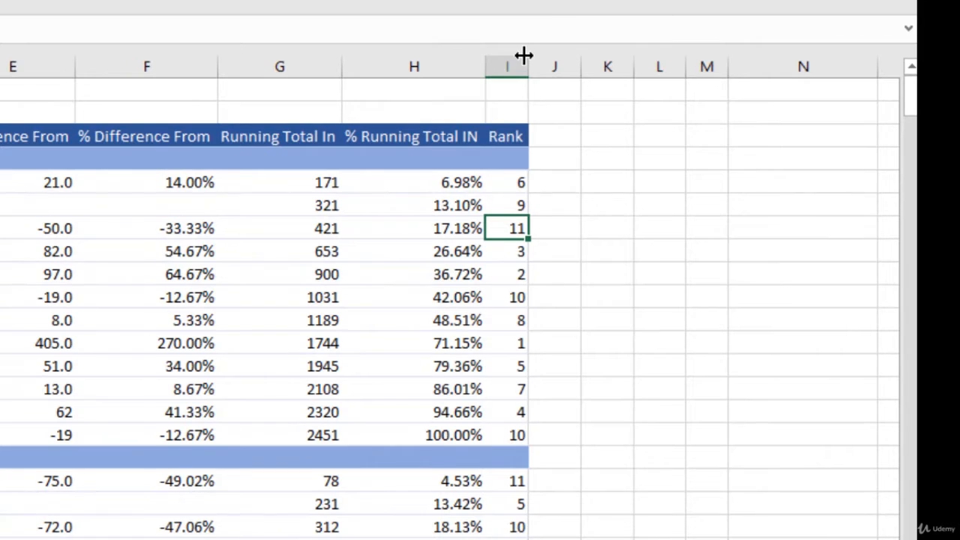
drag(524, 55, 565, 63)
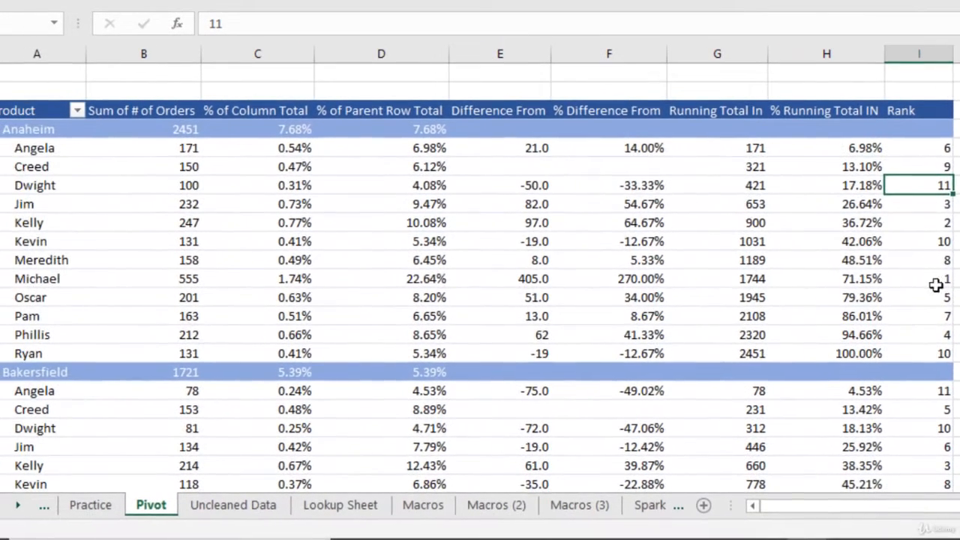
- Compare the top-ranked Anaheim salesperson's Rank with the order count and review the neighbouring ranks
click(566, 338)
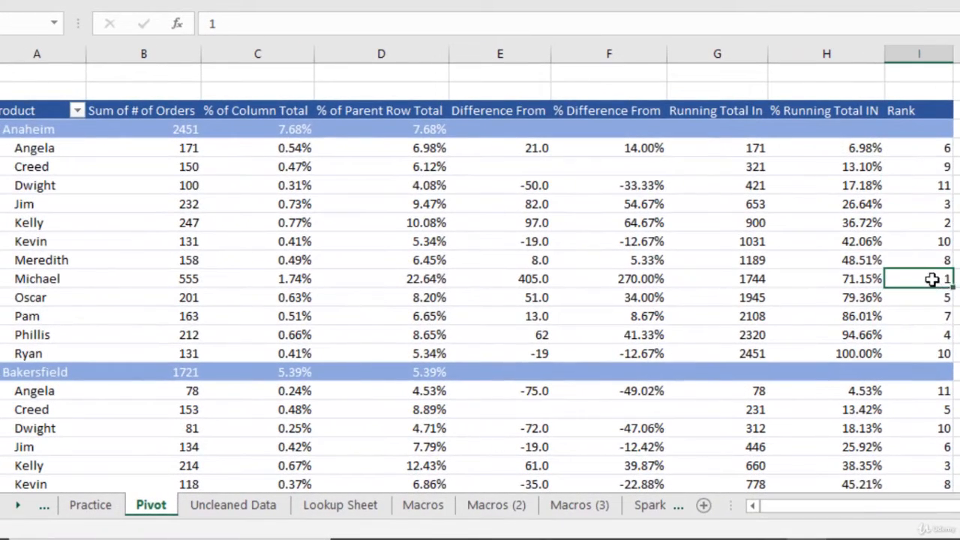
click(195, 277)
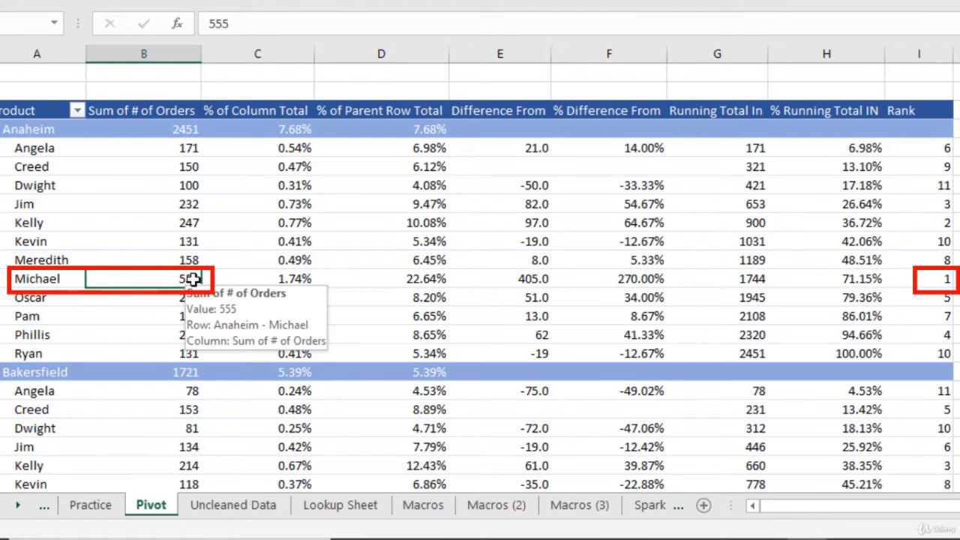
click(935, 259)
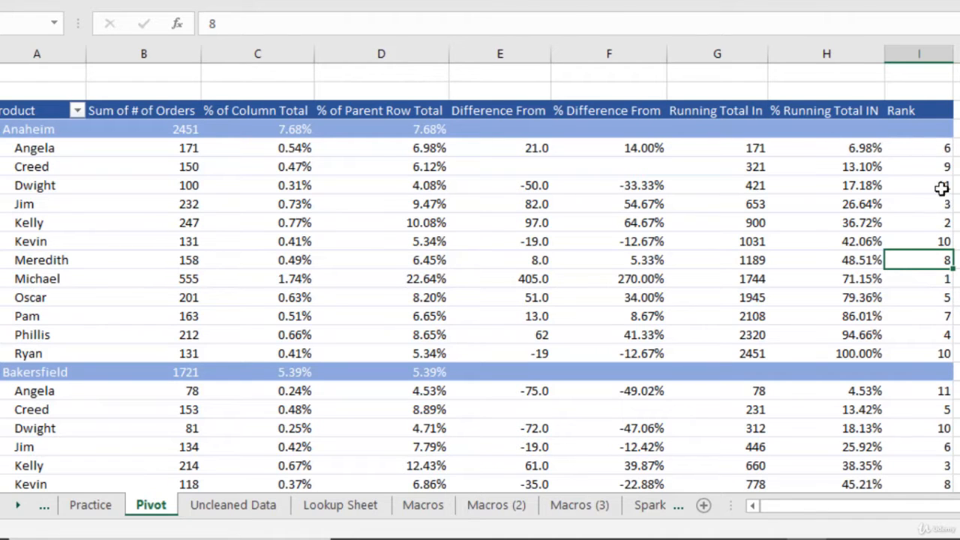
mouse_move(908, 240)
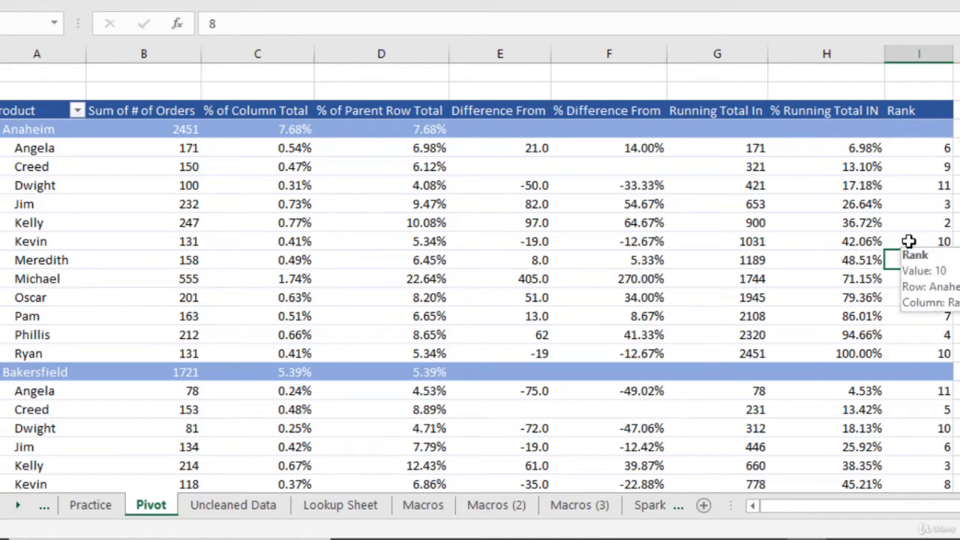
mouse_move(942, 154)
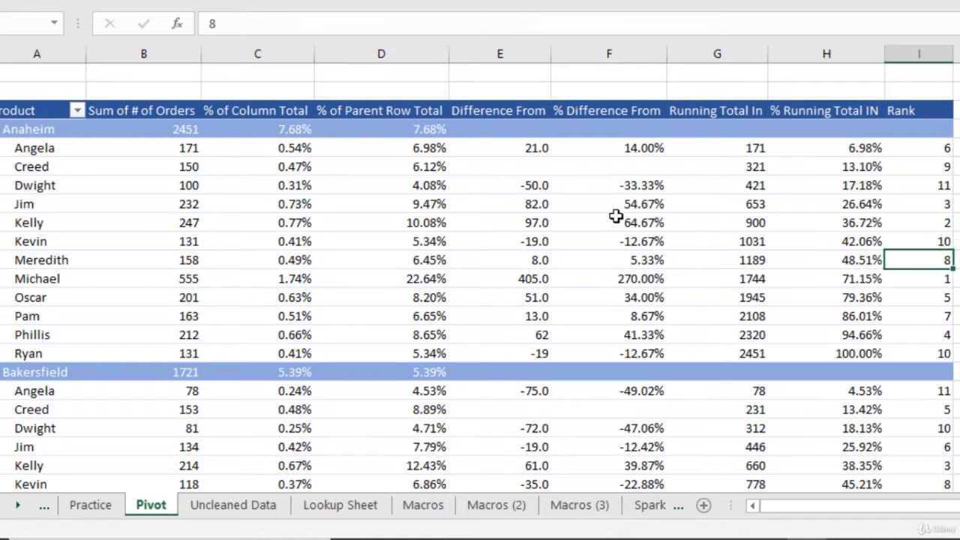
- Check the row order of Anaheim's salespeople against their Rank values
mouse_move(168, 147)
click(46, 152)
click(34, 186)
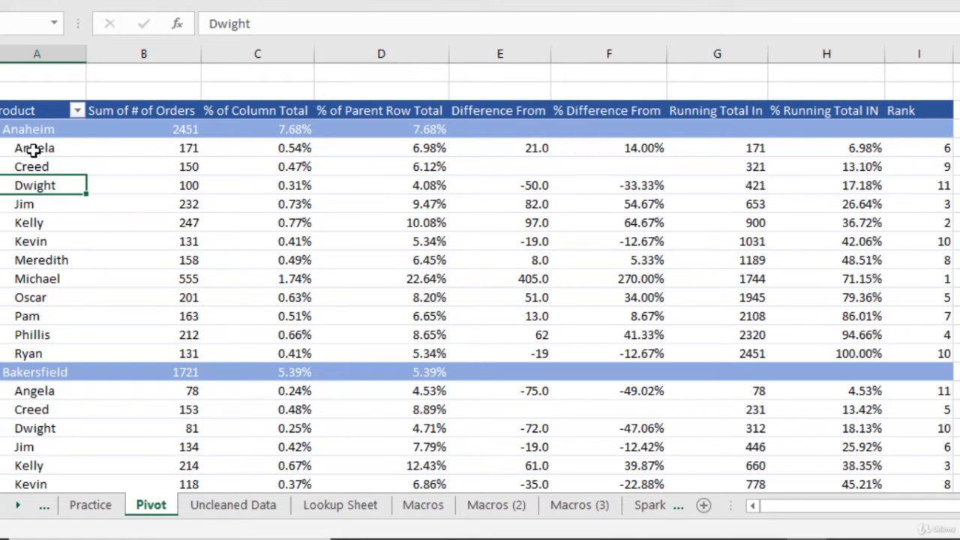
click(35, 353)
mouse_move(44, 153)
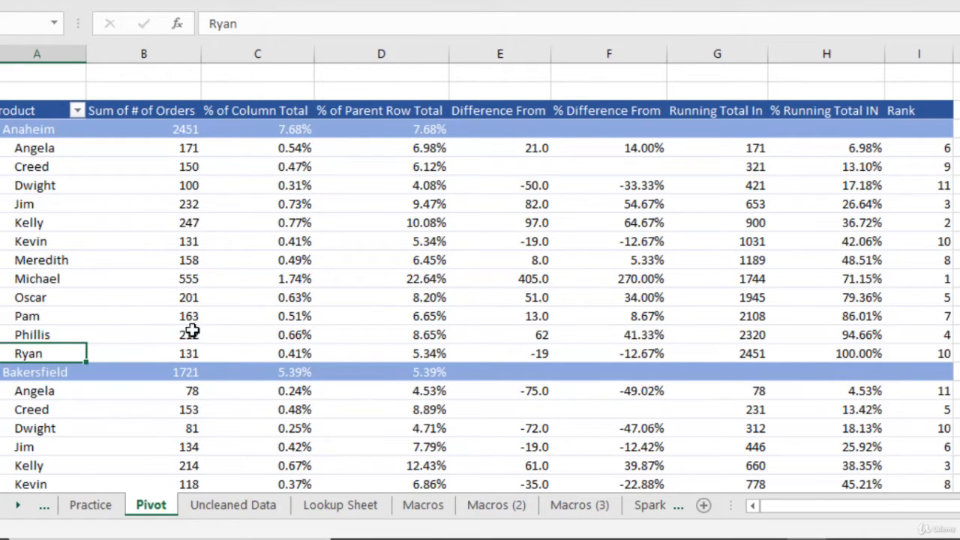
click(930, 150)
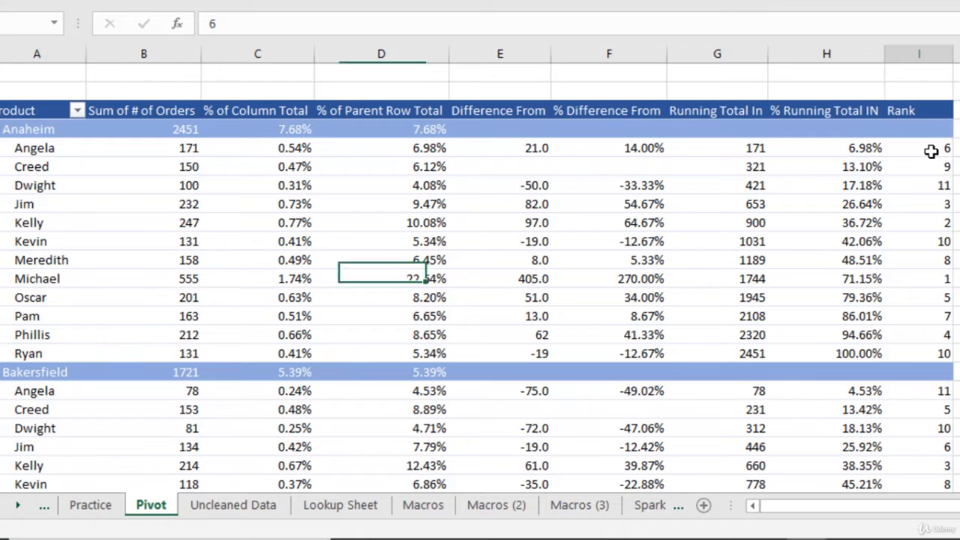
click(927, 278)
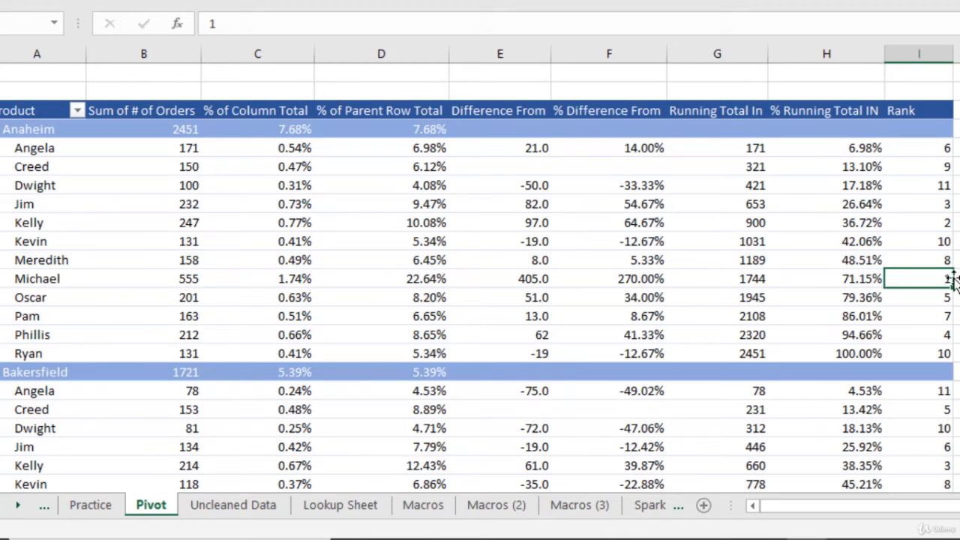
click(931, 188)
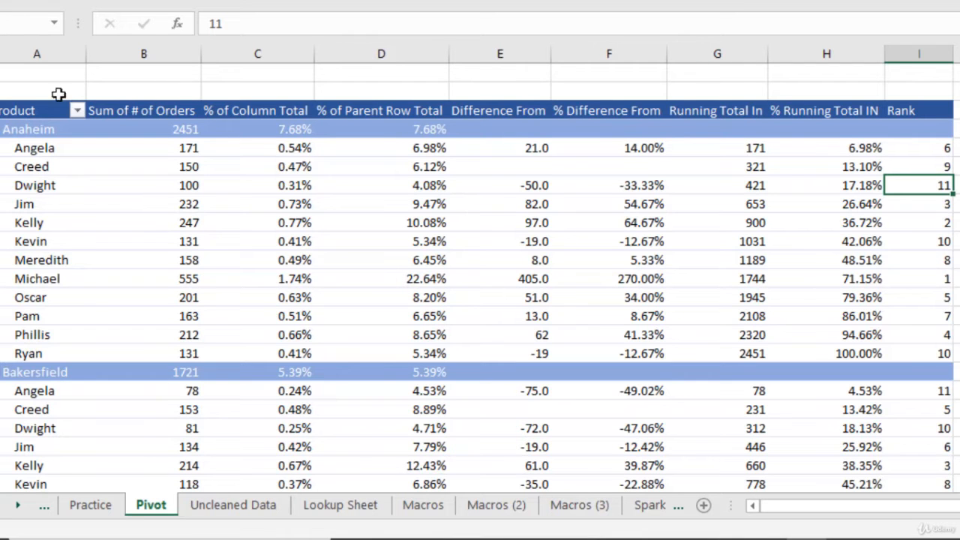
- Sort the Sales Person field in descending order by Rank and check the rank sequence of Anaheim's salespeople
click(77, 110)
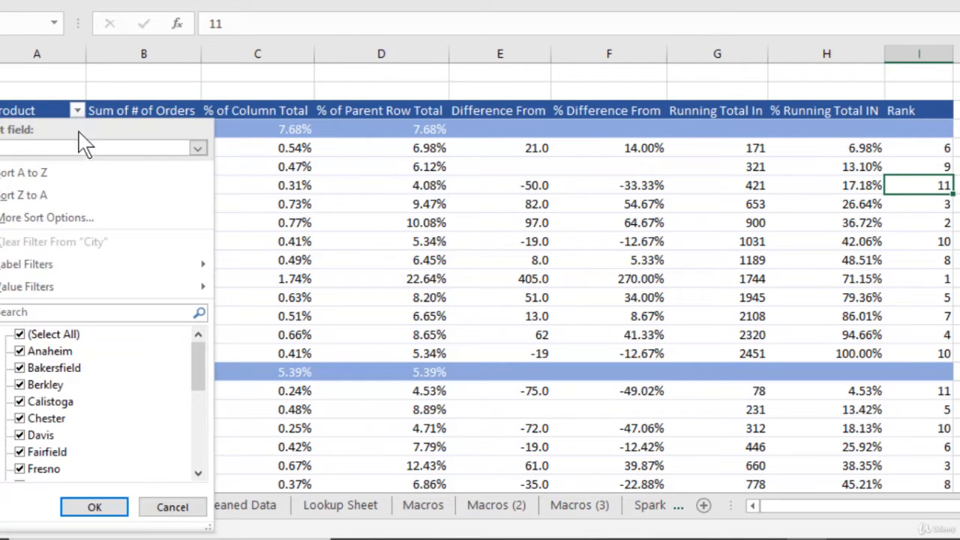
click(84, 150)
click(59, 193)
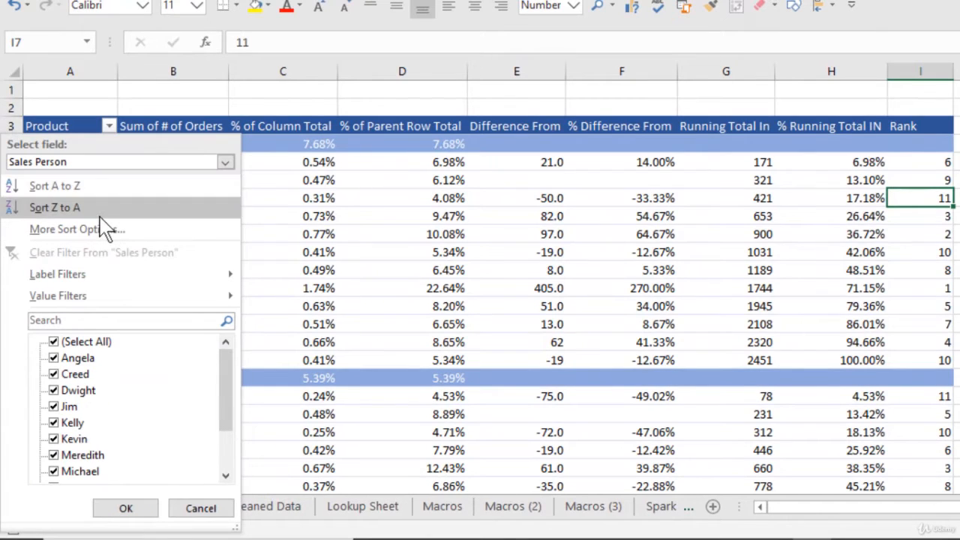
click(102, 228)
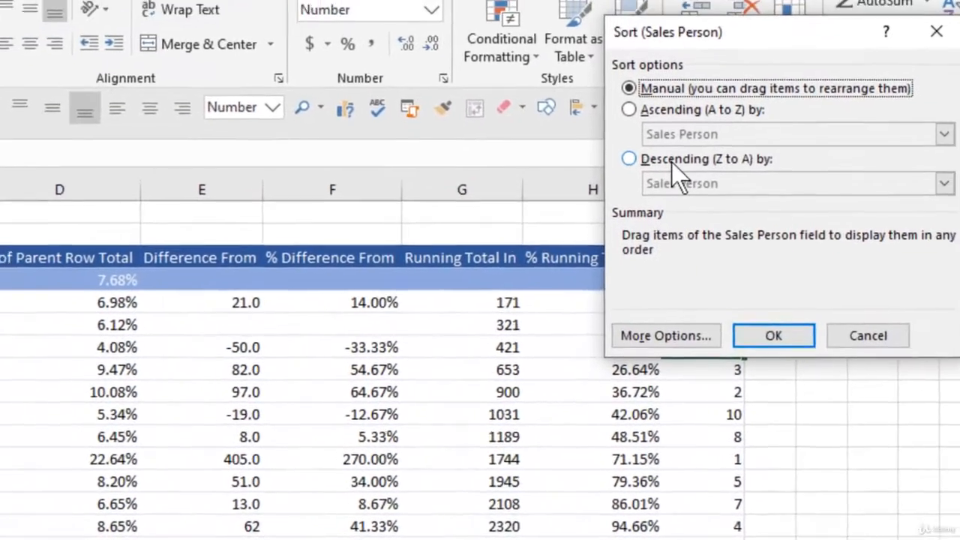
click(671, 162)
click(697, 183)
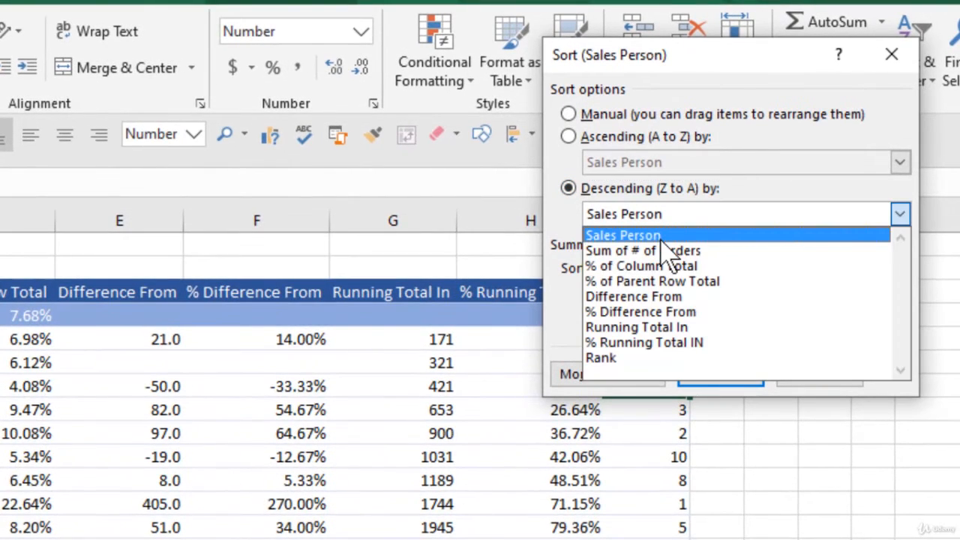
click(611, 358)
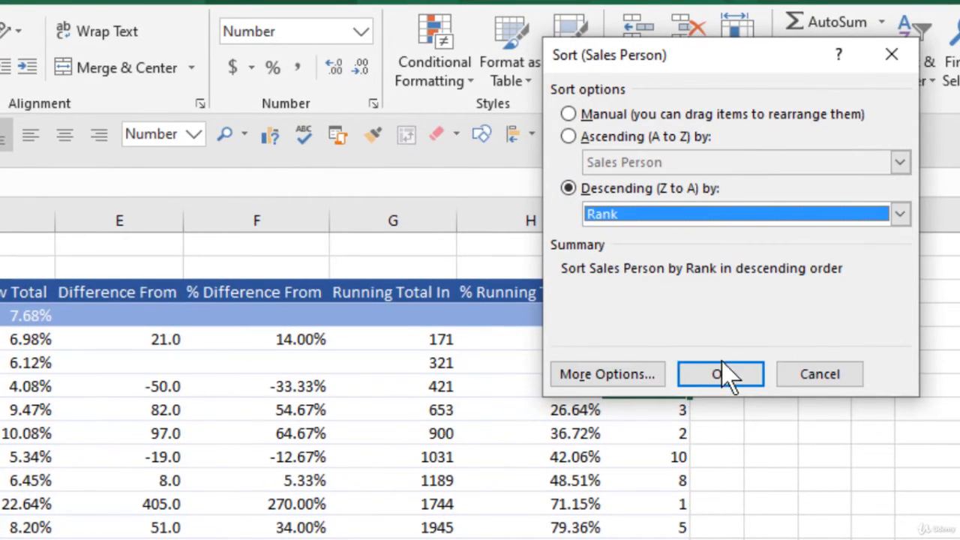
click(727, 369)
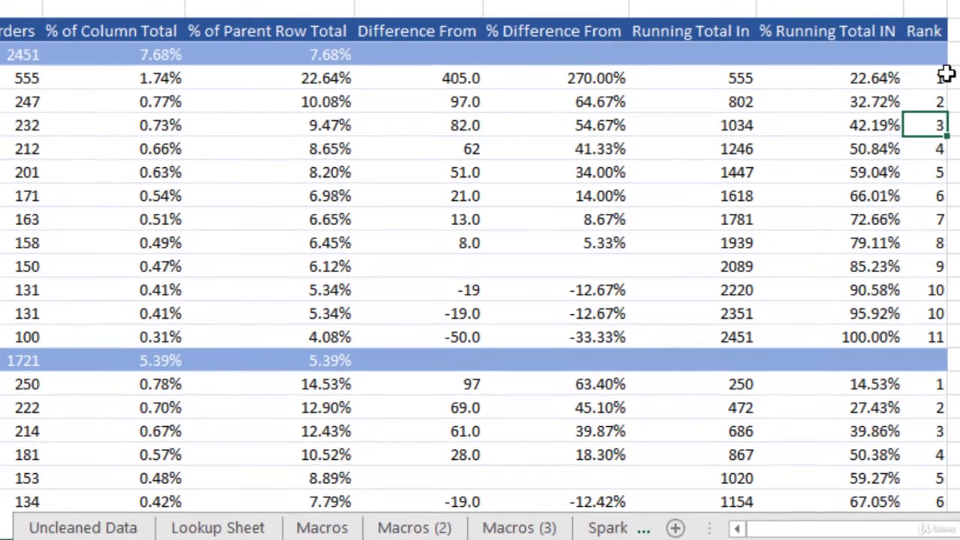
drag(943, 75, 920, 330)
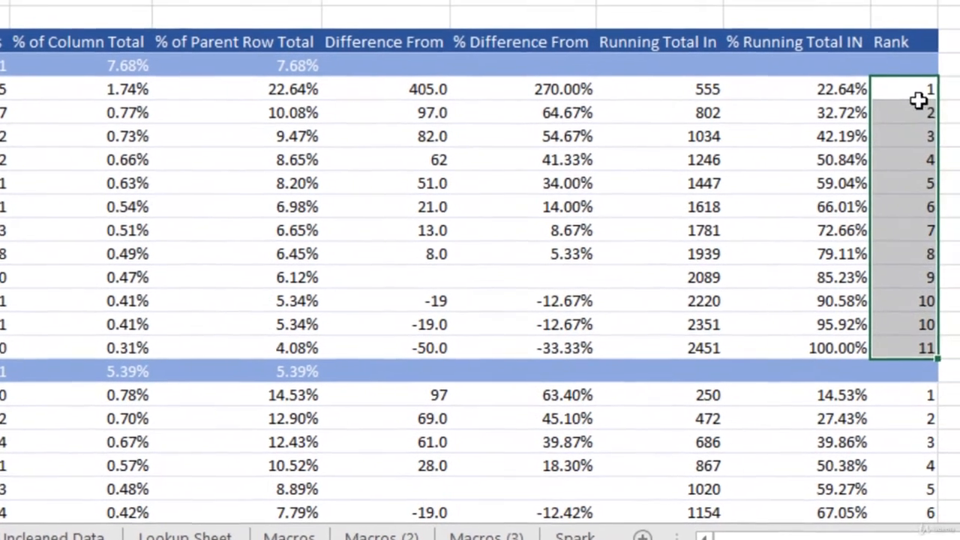
click(935, 91)
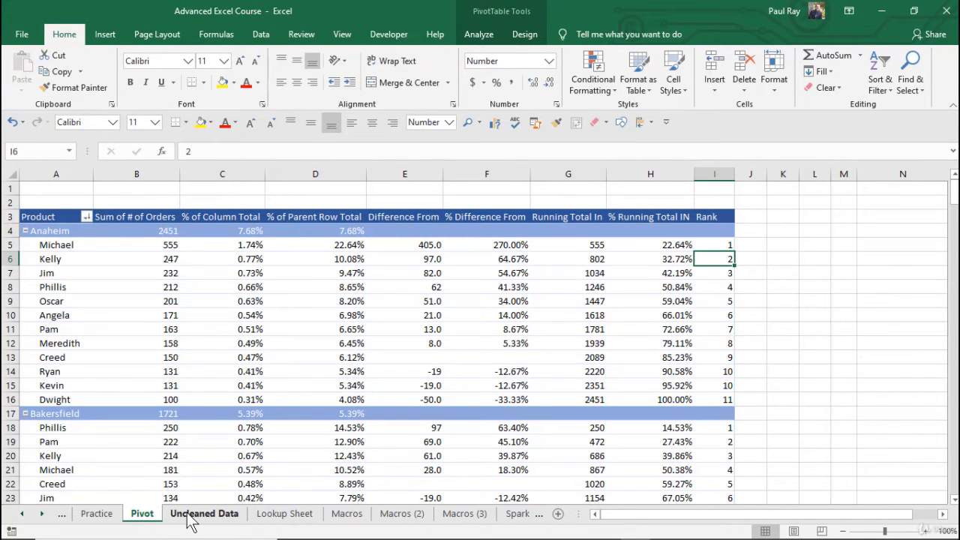
- Create a PivotTable from order_tbl on the Uncleaned Data sheet in a new worksheet and name that sheet Pivot 2
click(191, 517)
click(200, 274)
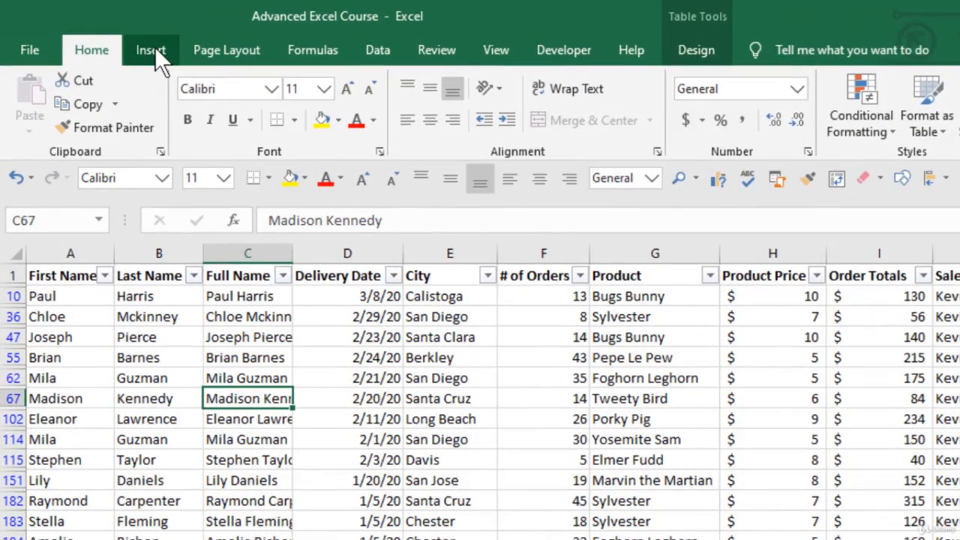
click(155, 48)
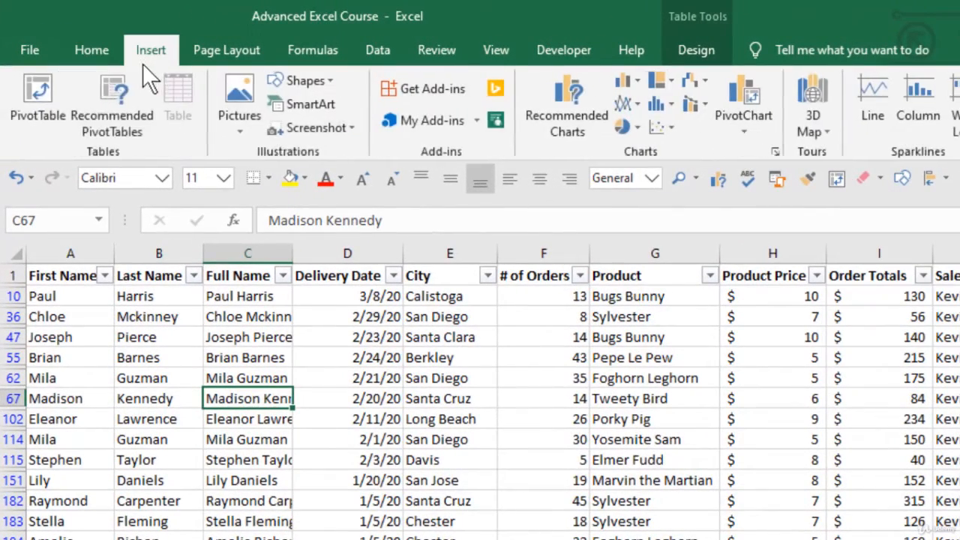
click(38, 84)
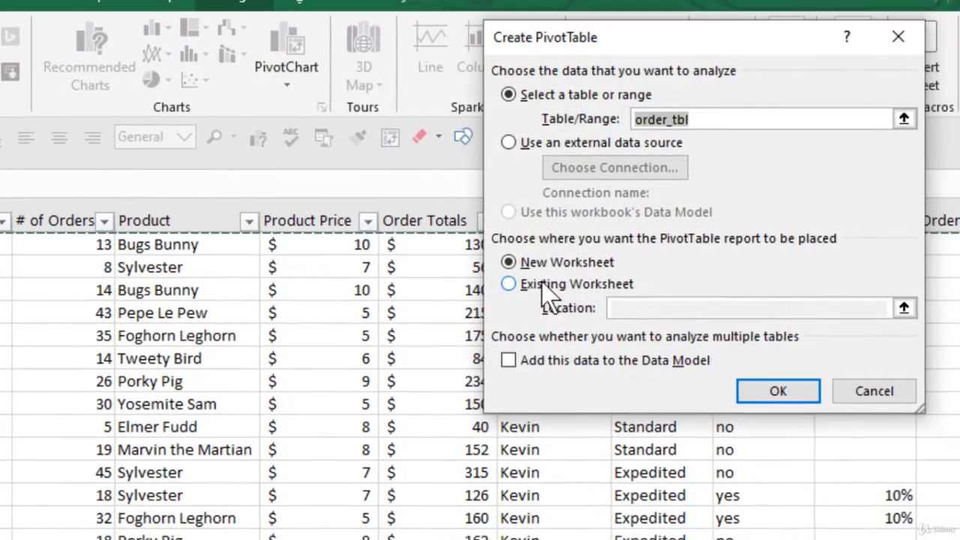
click(772, 390)
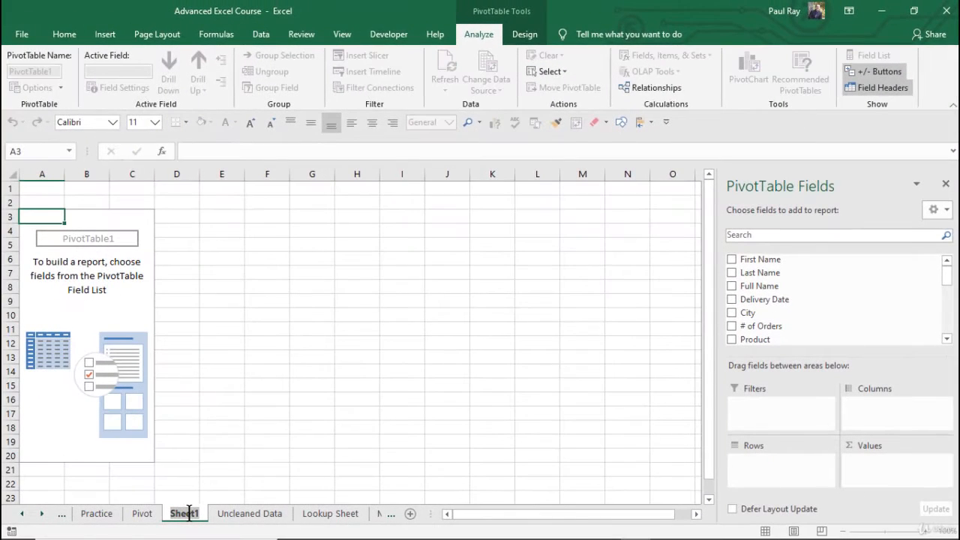
text(Pivot 2)
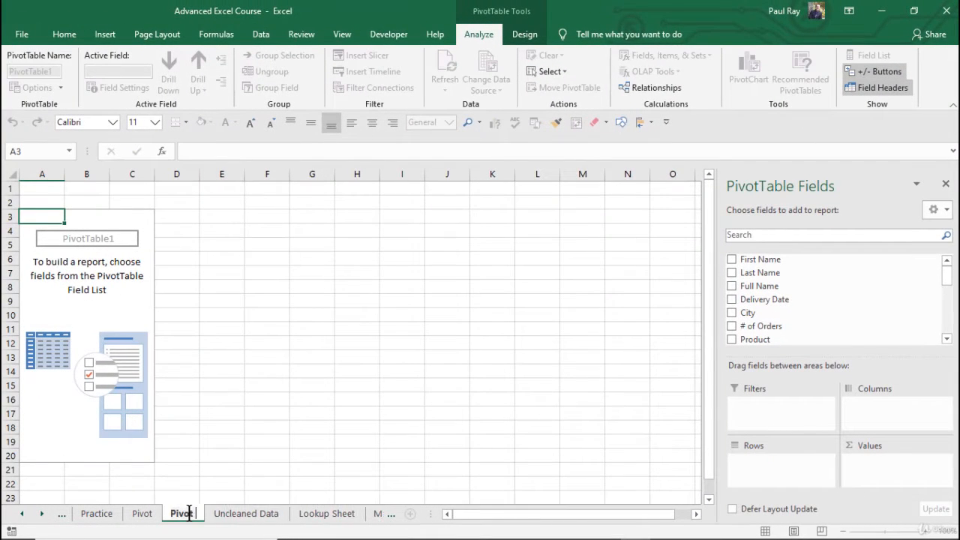
key(Return)
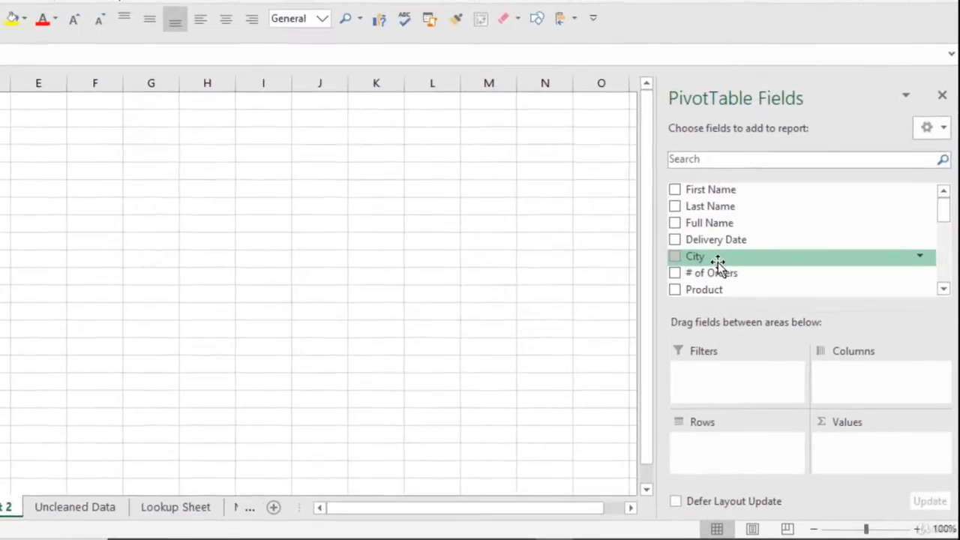
- Add City and Sales Person as row fields and # of Orders as the summed value field
drag(761, 314, 804, 352)
drag(745, 283, 735, 444)
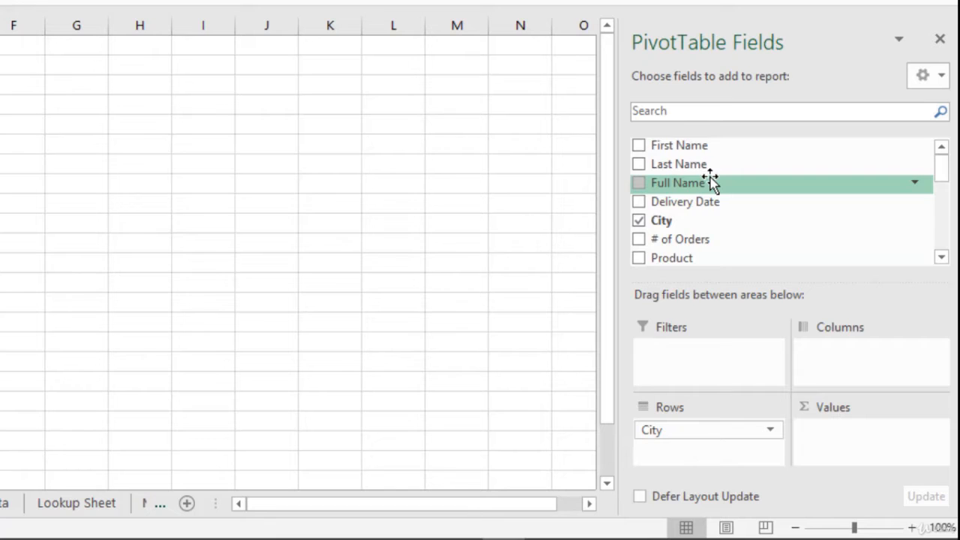
scroll(711, 182, down, 4)
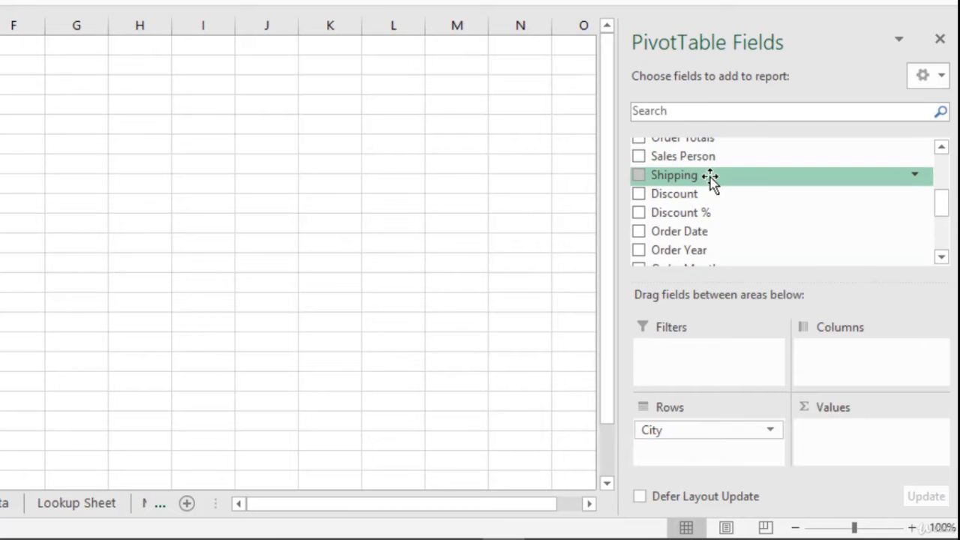
drag(713, 158, 721, 452)
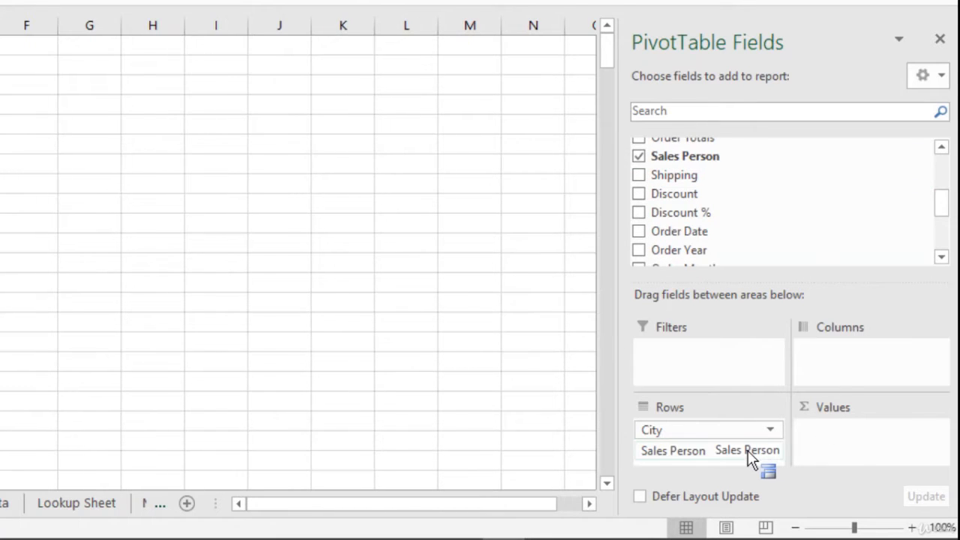
scroll(719, 212, up, 2)
drag(679, 165, 840, 441)
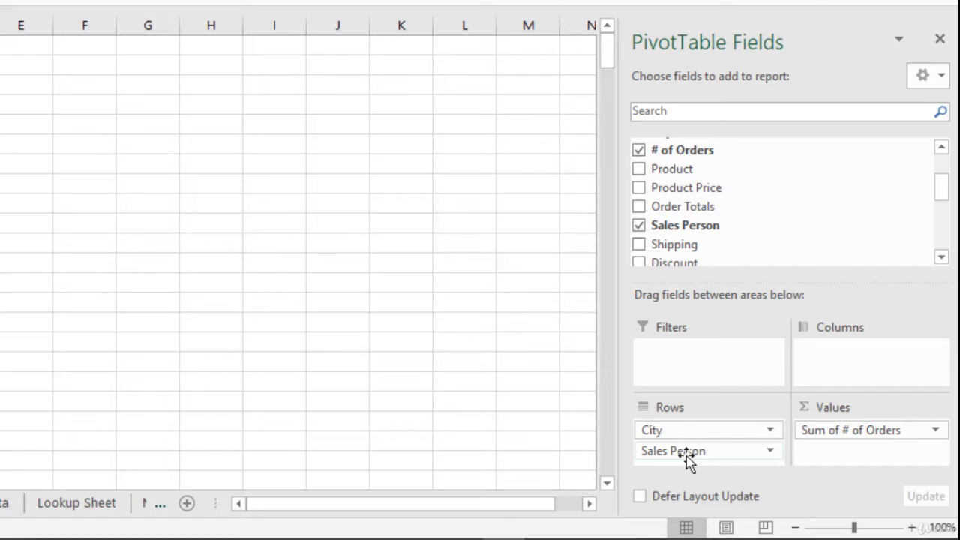
- Replace Sales Person with Years as the row field beneath City
drag(687, 454, 775, 211)
scroll(774, 210, up, 2)
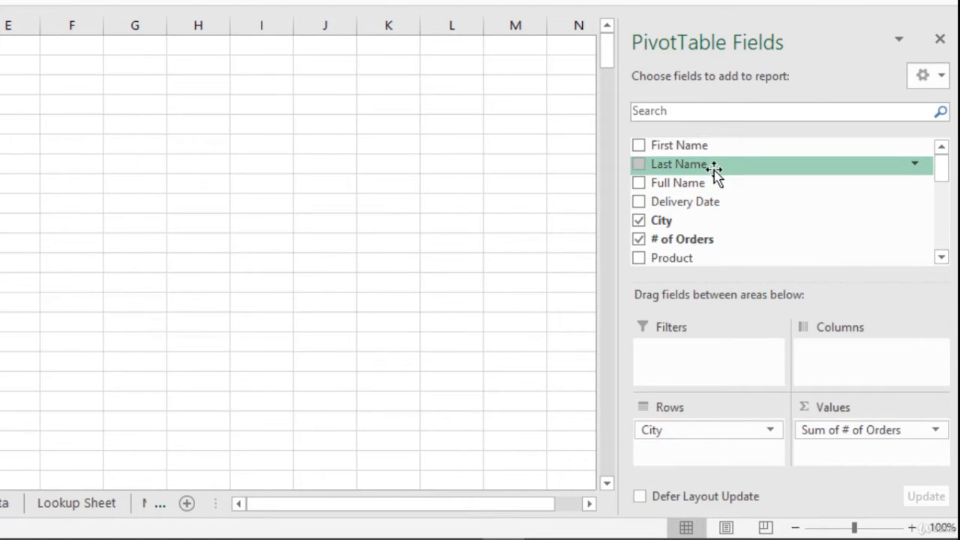
scroll(715, 176, down, 3)
scroll(715, 174, down, 5)
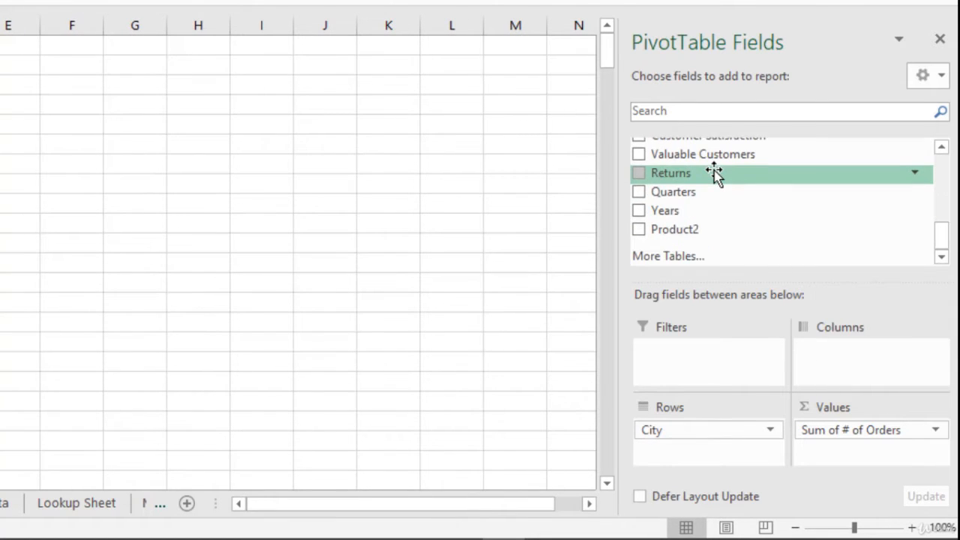
drag(679, 211, 700, 455)
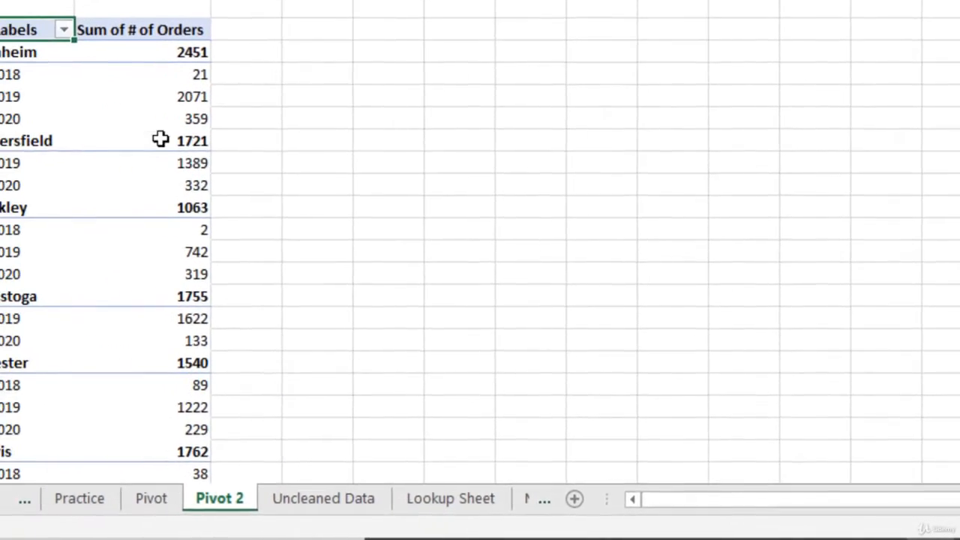
- Filter the Years row field to include only 2019 and 2020
click(136, 18)
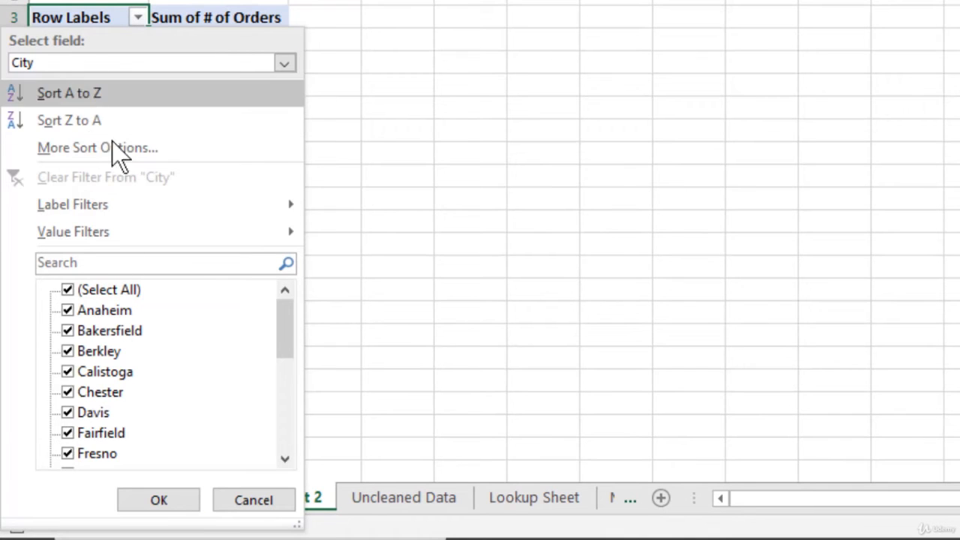
click(106, 67)
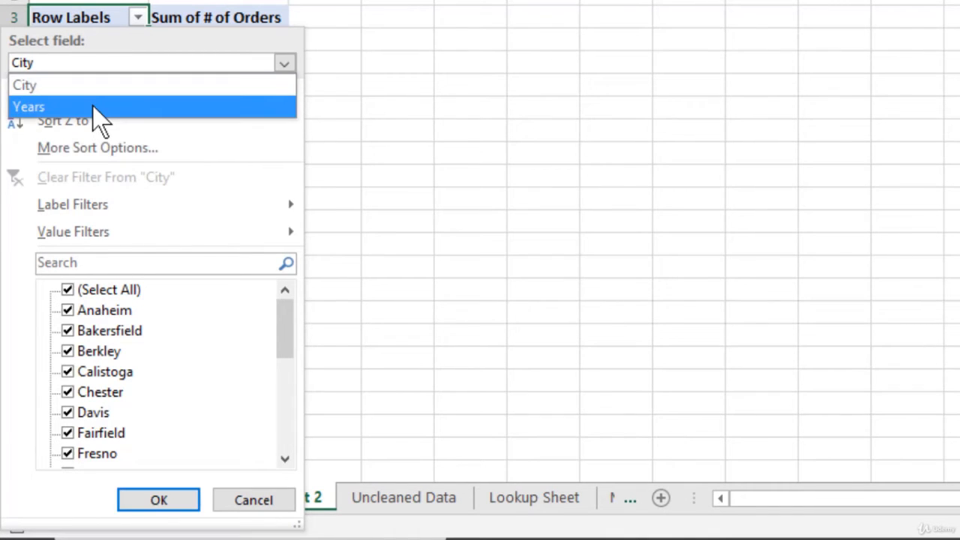
click(92, 108)
click(68, 292)
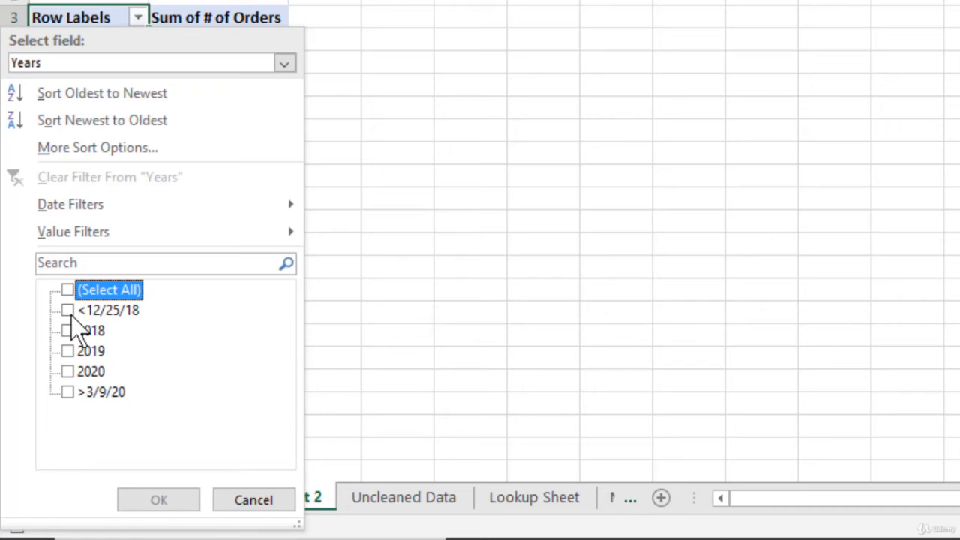
click(69, 352)
click(68, 372)
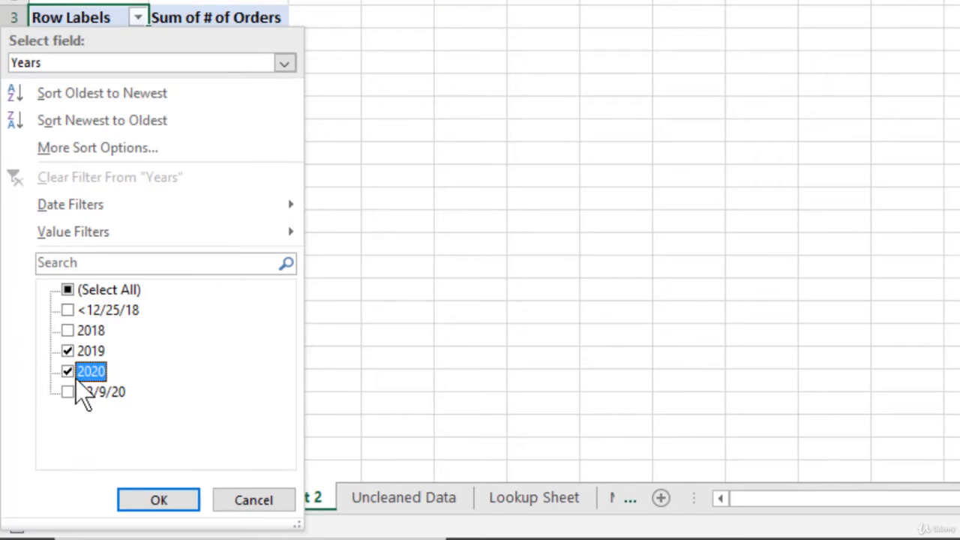
click(160, 500)
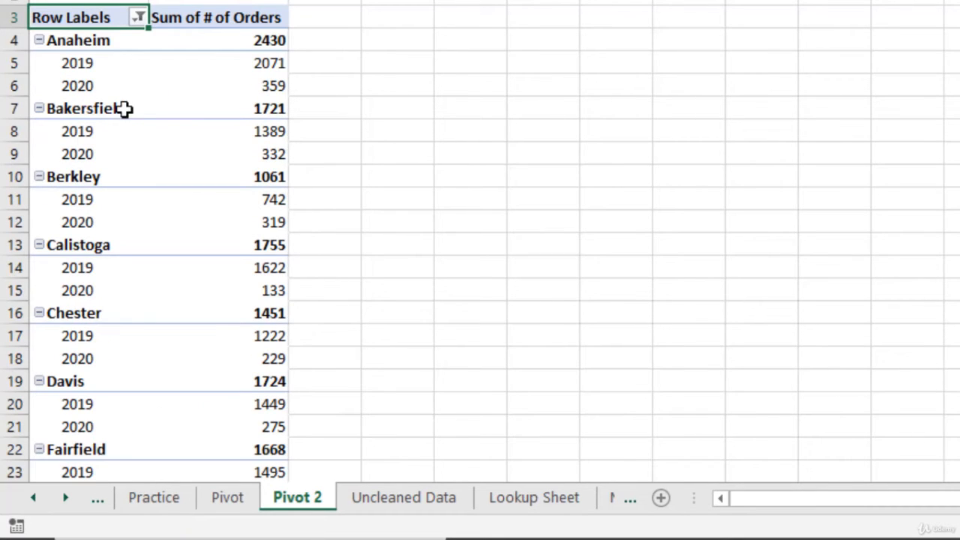
- Show Sum of # of Orders as % Of, with Years as base field and (previous) as base item
mouse_move(254, 51)
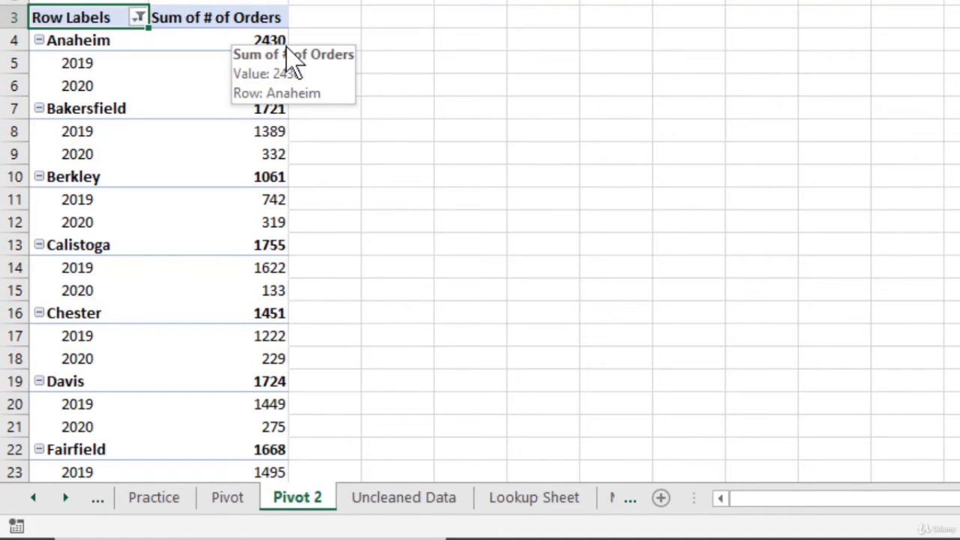
right_click(268, 84)
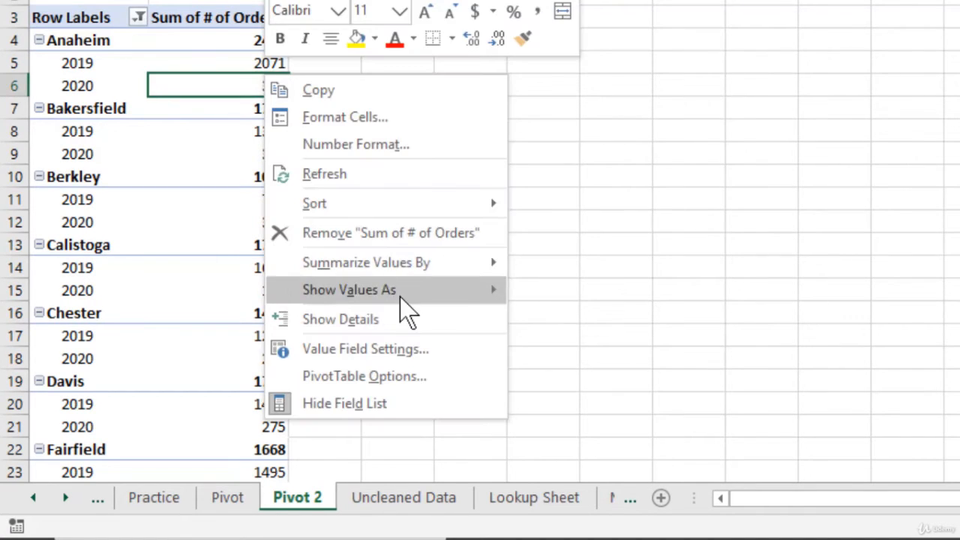
mouse_move(413, 297)
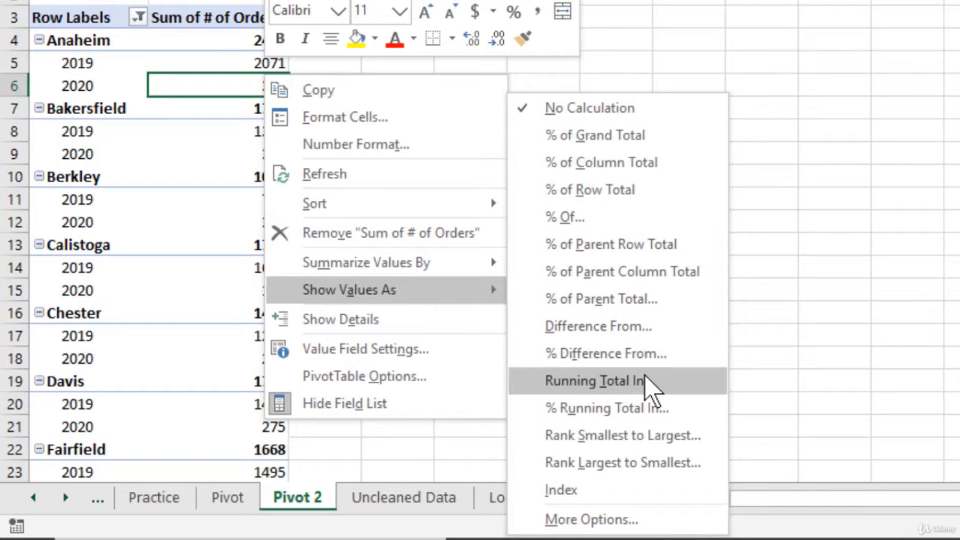
click(618, 215)
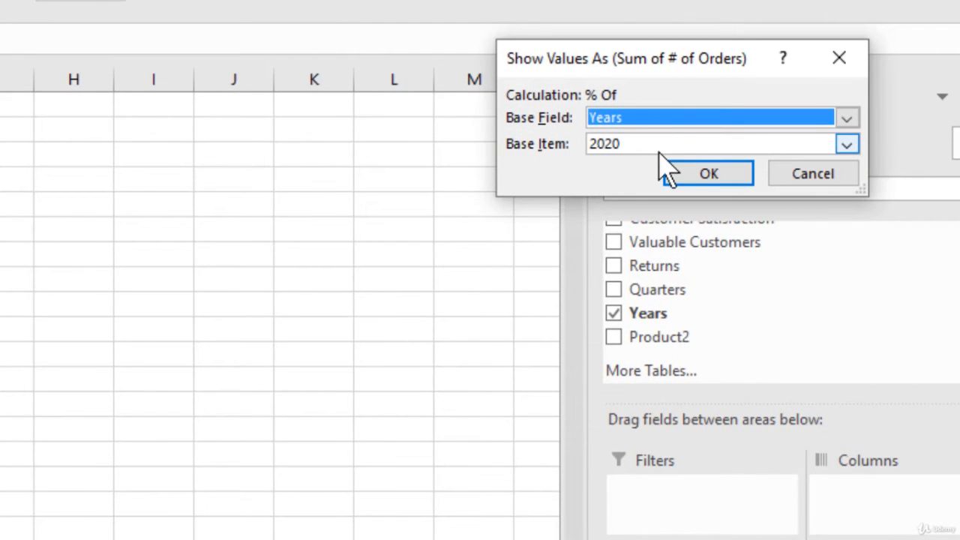
click(659, 150)
click(652, 169)
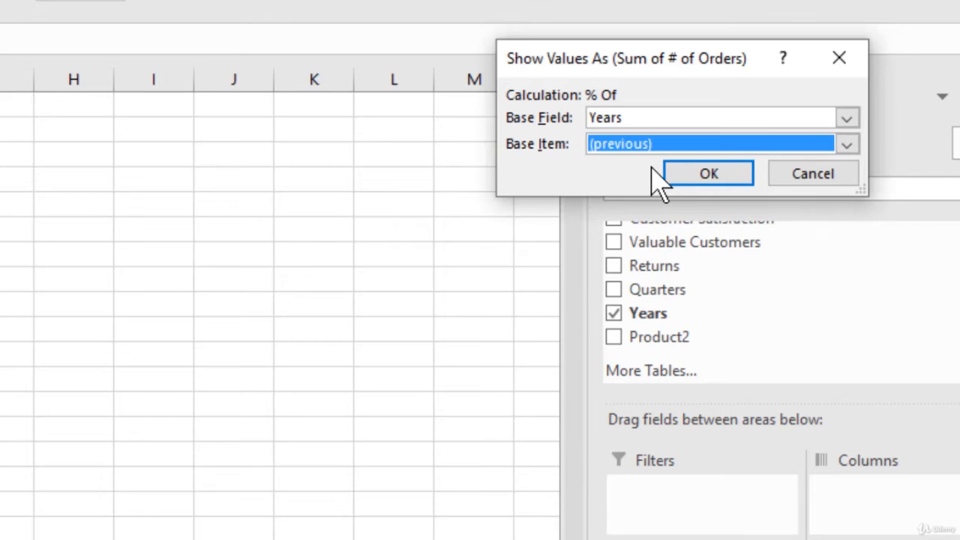
click(727, 172)
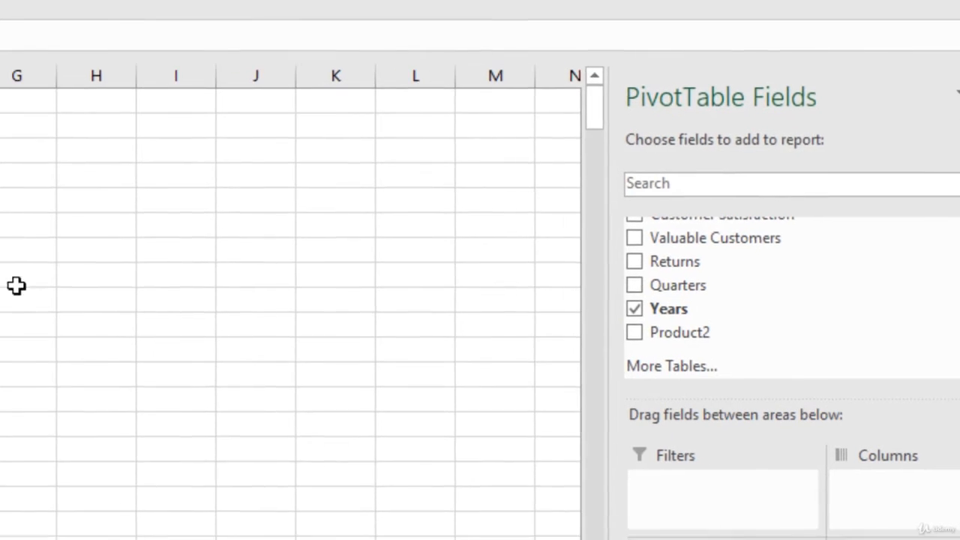
- Compare Anaheim's 2020 percentage of orders with its 2019 base percentage
click(115, 265)
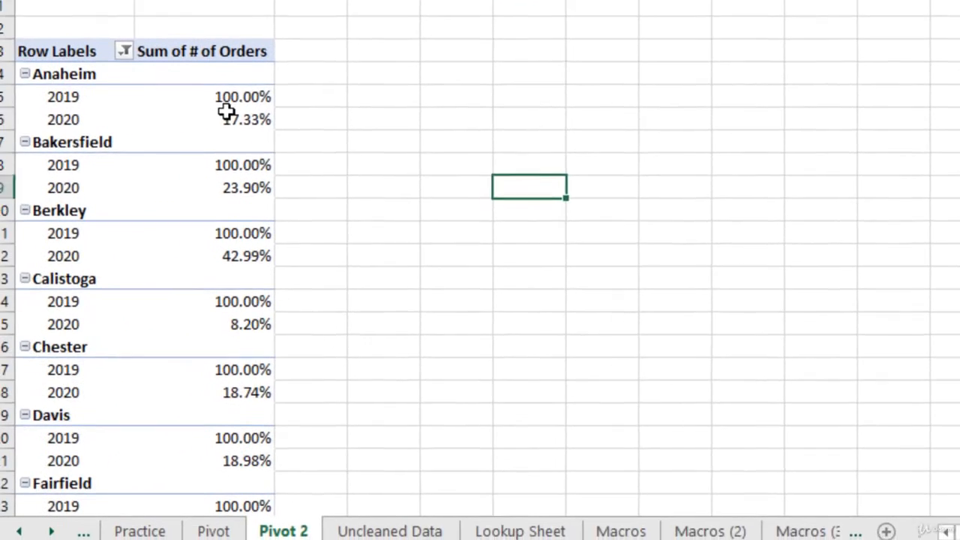
click(228, 113)
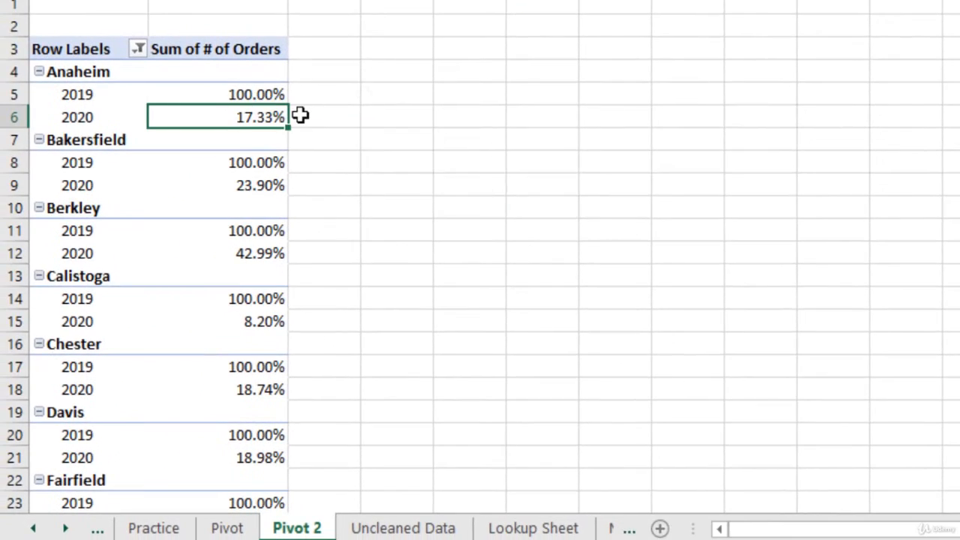
key(Up)
key(Down)
key(Up)
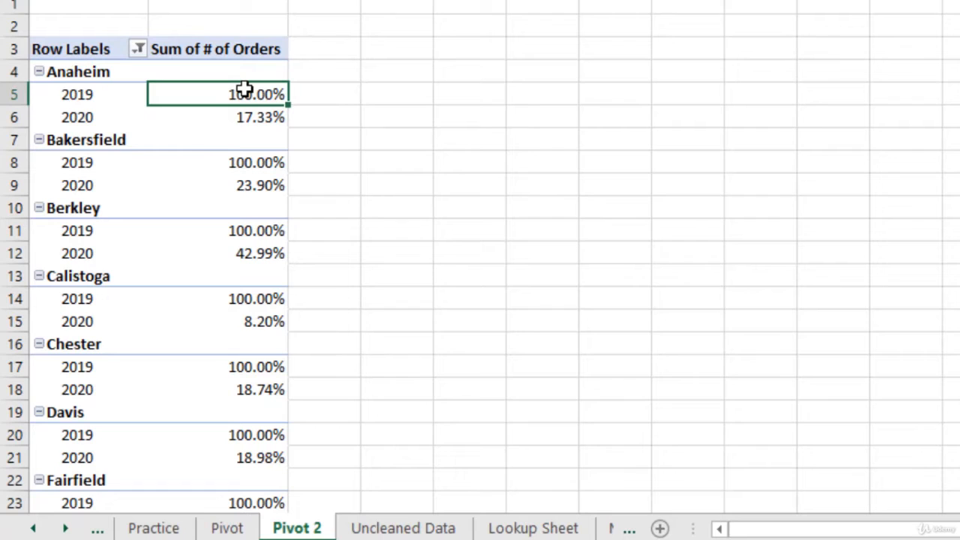
click(257, 124)
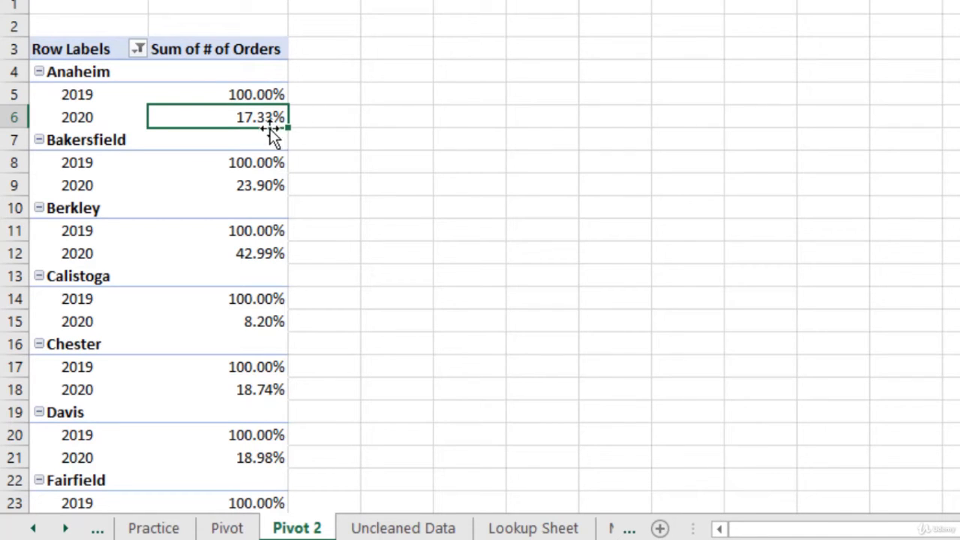
- Add # of Orders to the pivot table values a second time, alongside the existing % Of column
click(222, 95)
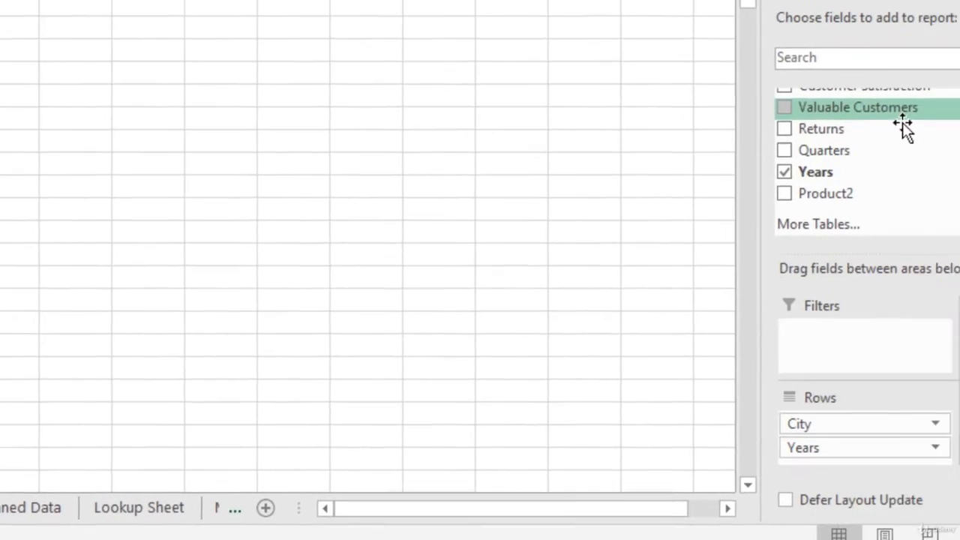
scroll(728, 122, up, 5)
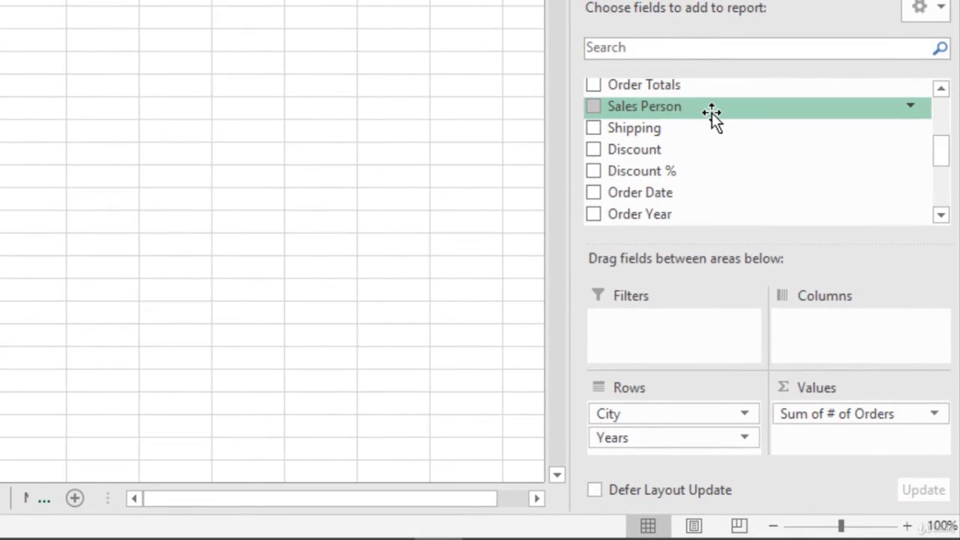
drag(700, 118, 868, 409)
click(48, 133)
scroll(216, 131, left, 8)
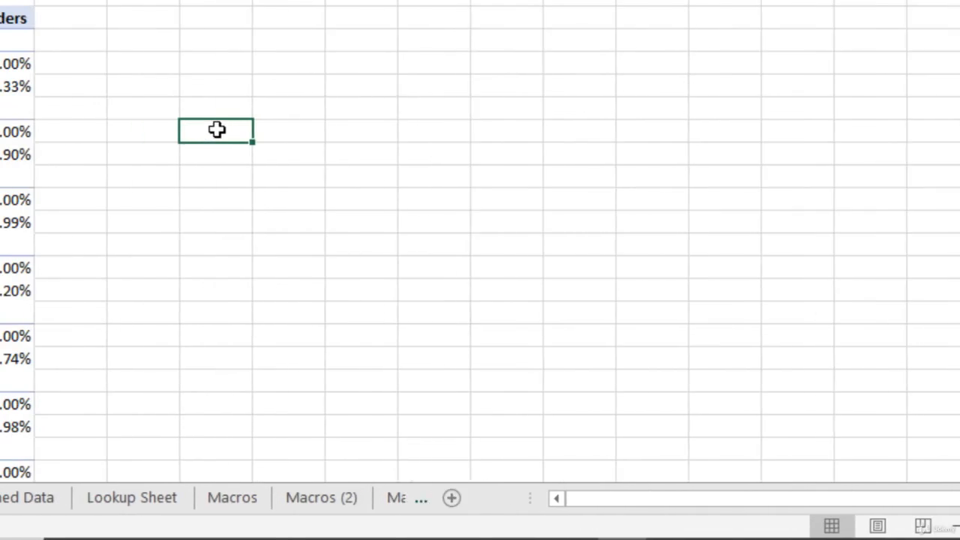
- Compare Anaheim's 2019 and 2020 order counts with their % Of values
click(267, 62)
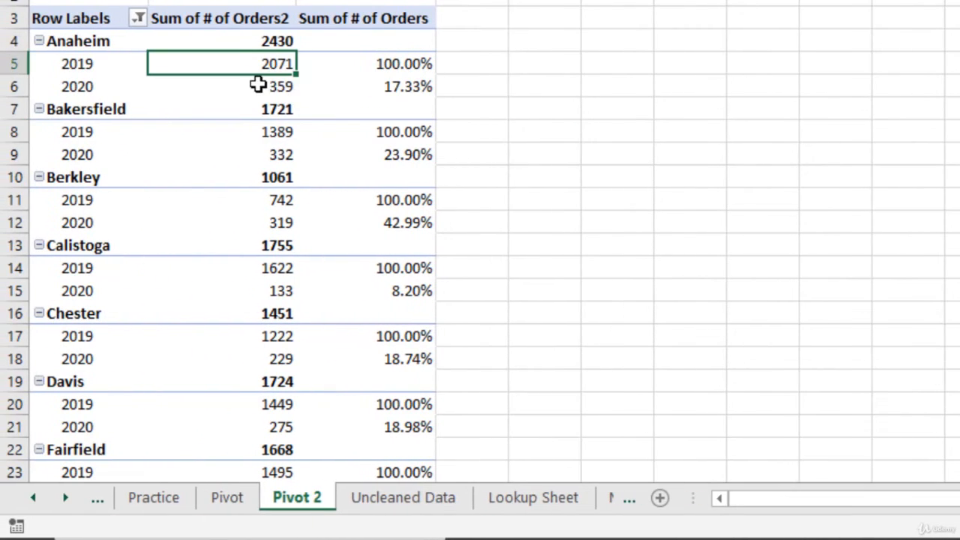
click(265, 101)
click(293, 88)
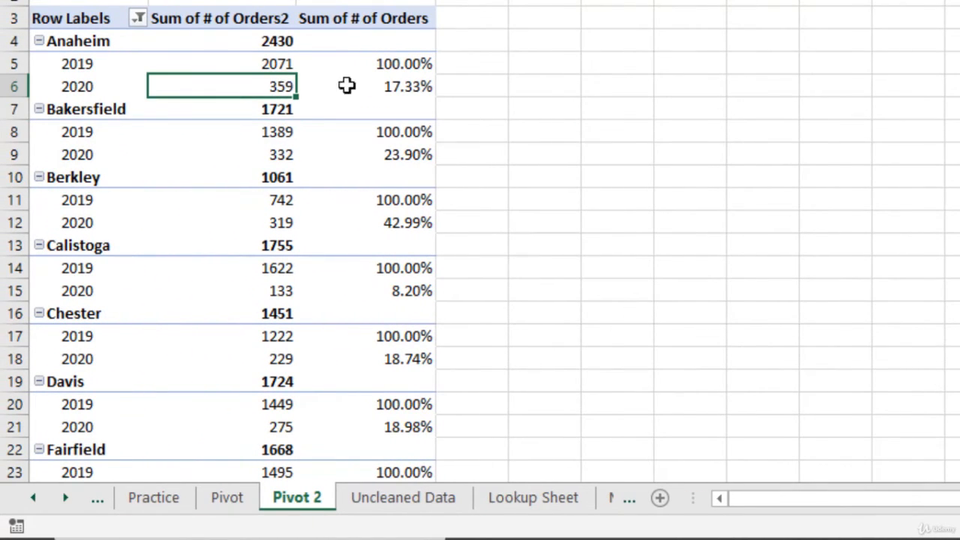
click(515, 82)
click(424, 88)
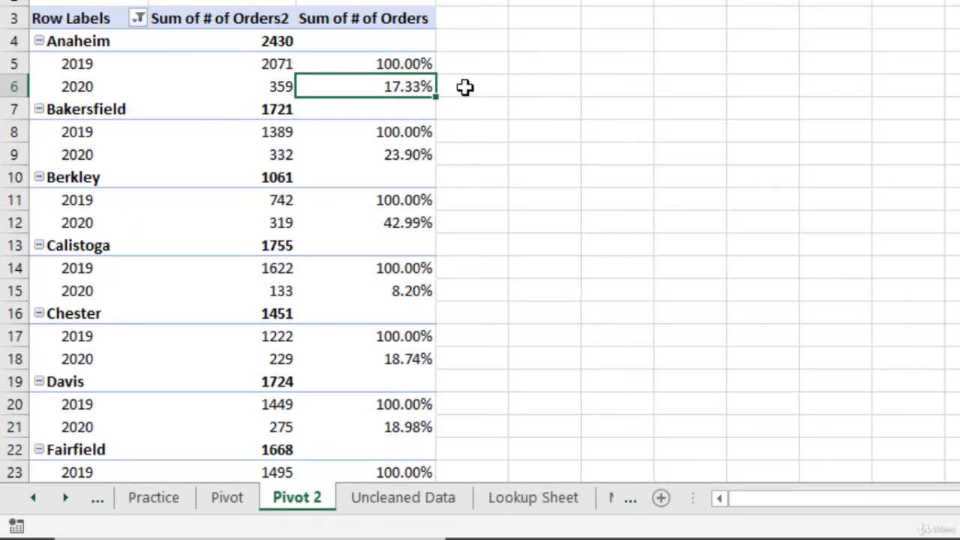
click(427, 67)
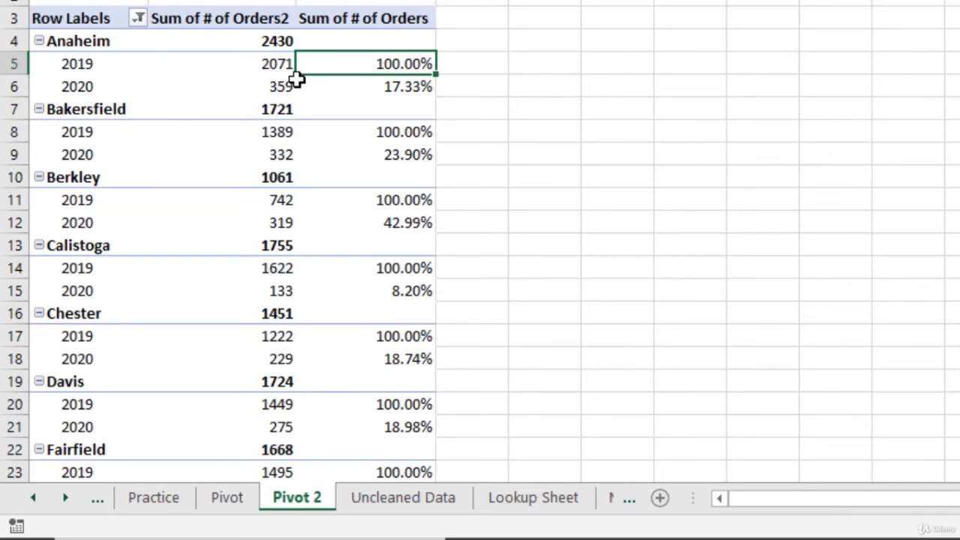
click(270, 61)
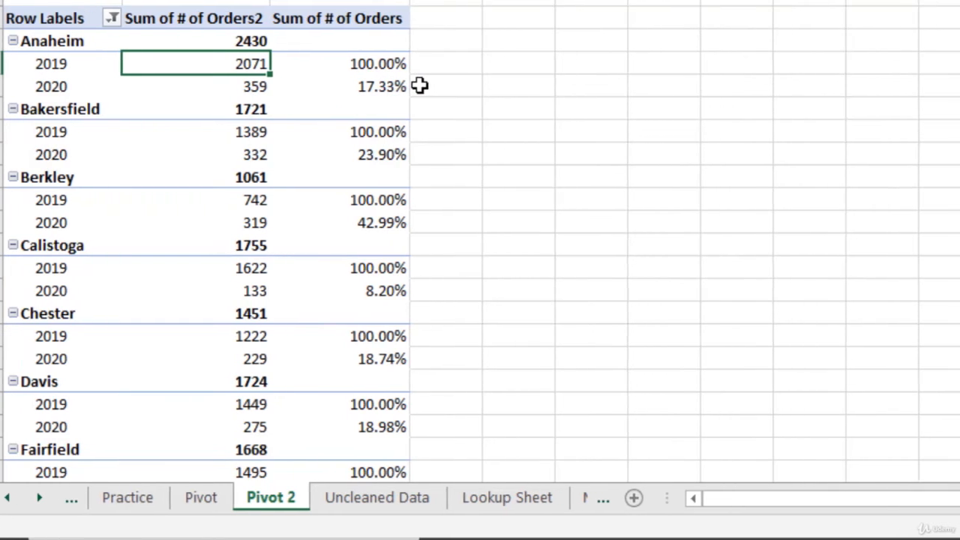
- Remove the Years row field and the Sum of # of Orders % Of value field from the pivot table
drag(683, 437, 705, 152)
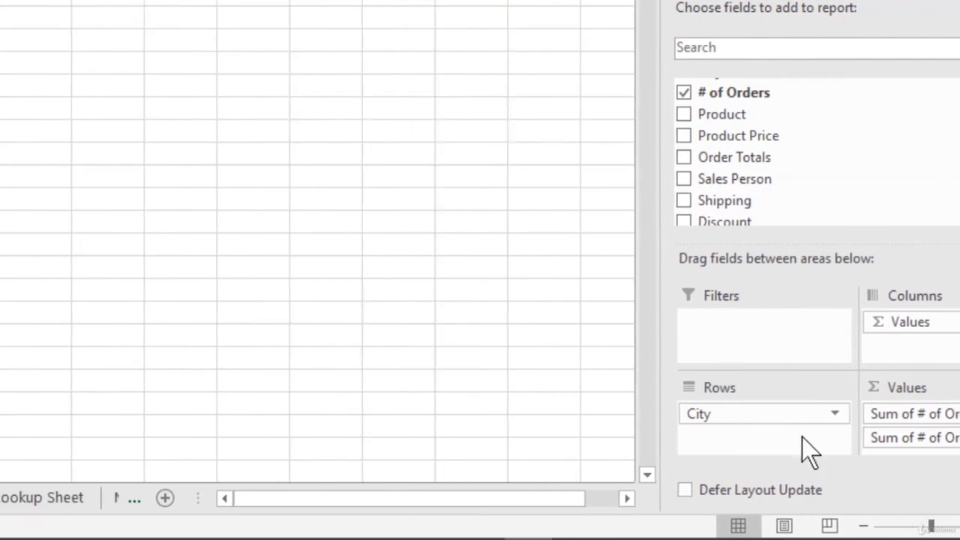
drag(374, 60, 370, 275)
click(365, 135)
click(366, 135)
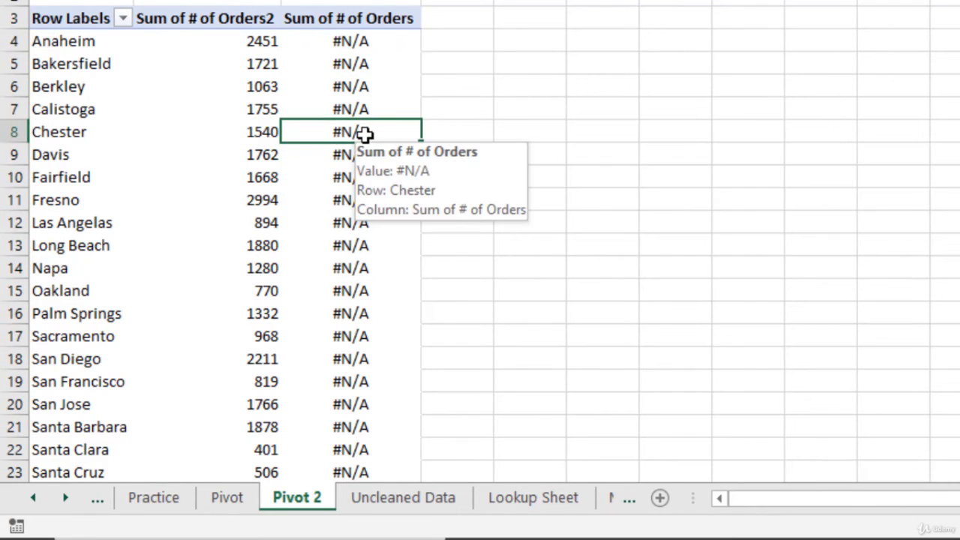
click(387, 37)
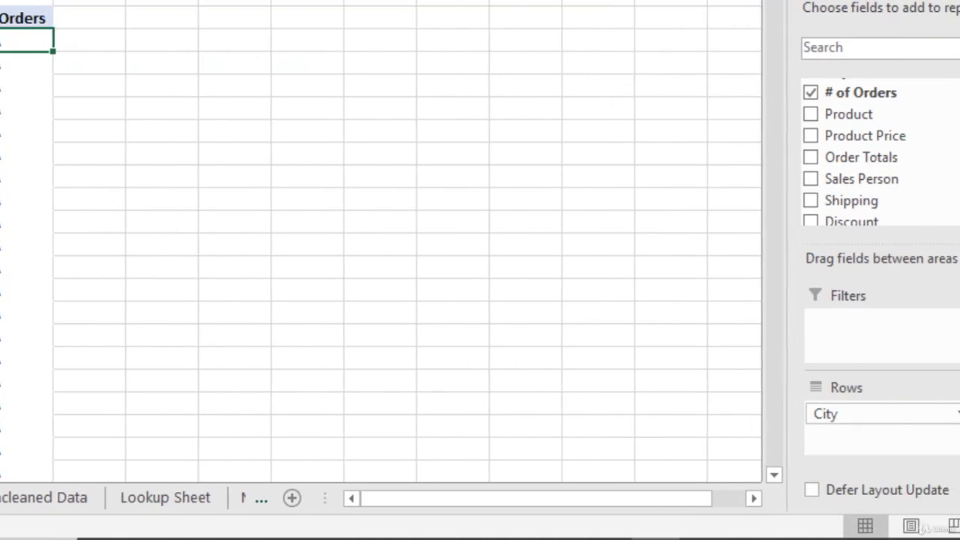
drag(833, 438, 770, 177)
- Add Sales Person as a row field beneath City
scroll(664, 154, up, 2)
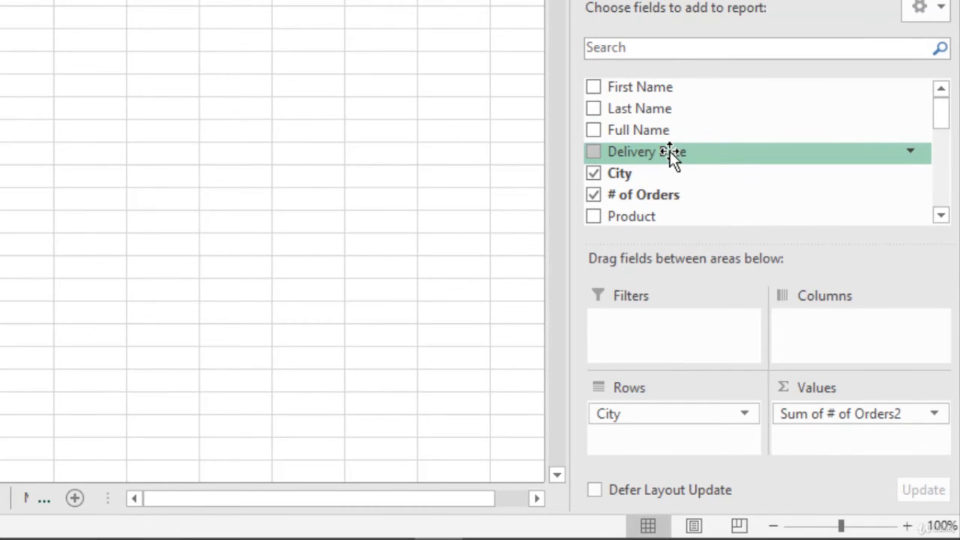
scroll(670, 153, down, 2)
drag(672, 189, 663, 435)
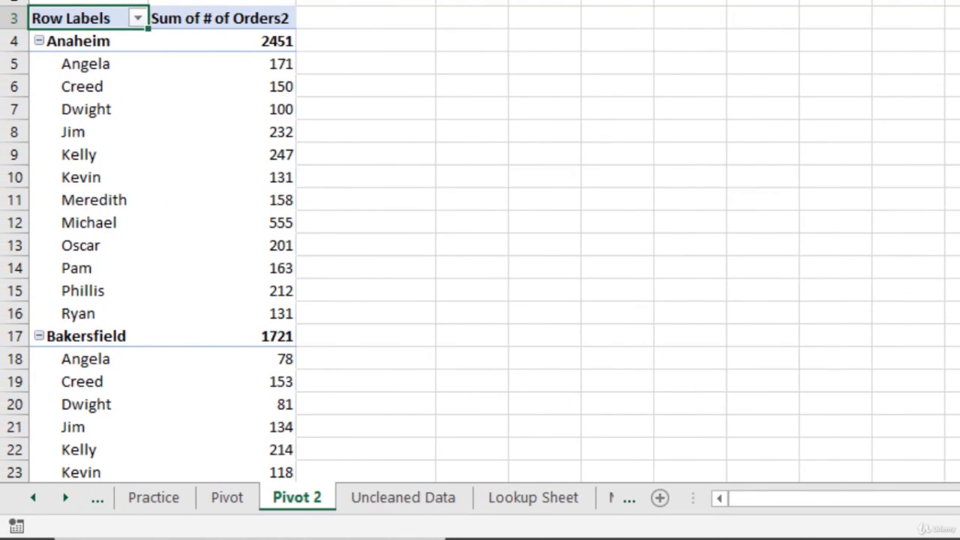
- Show Sum of # of Orders2 as % Of, with Sales Person as base field and the second-listed salesperson as base item
right_click(242, 90)
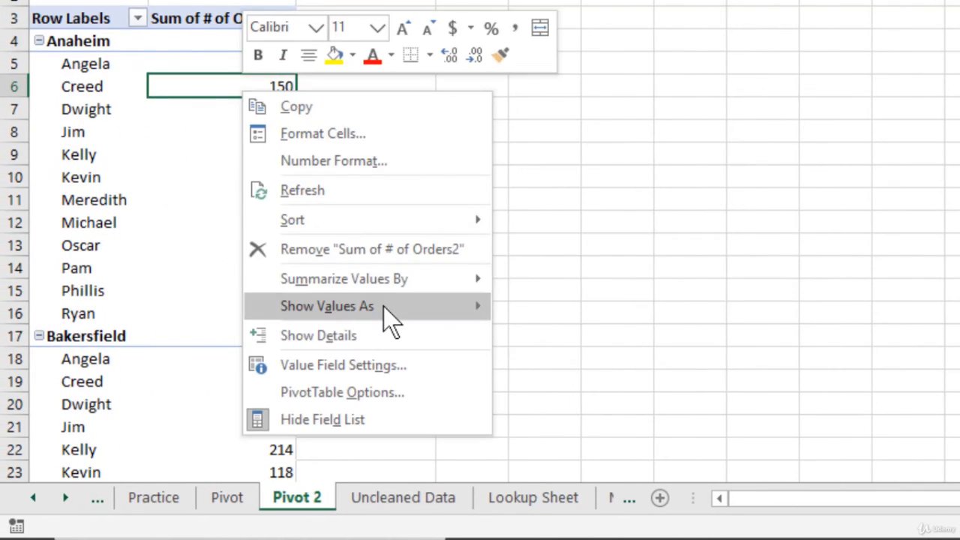
mouse_move(383, 307)
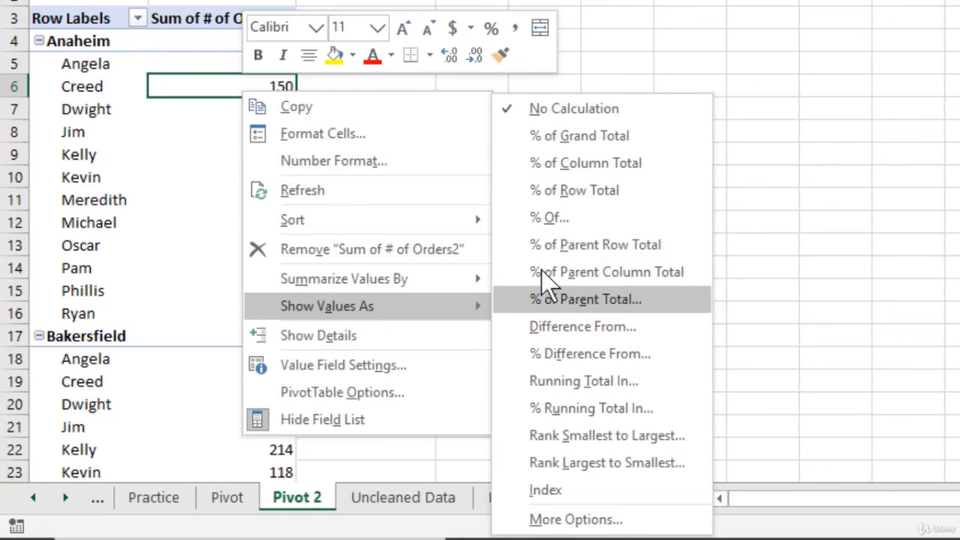
click(549, 217)
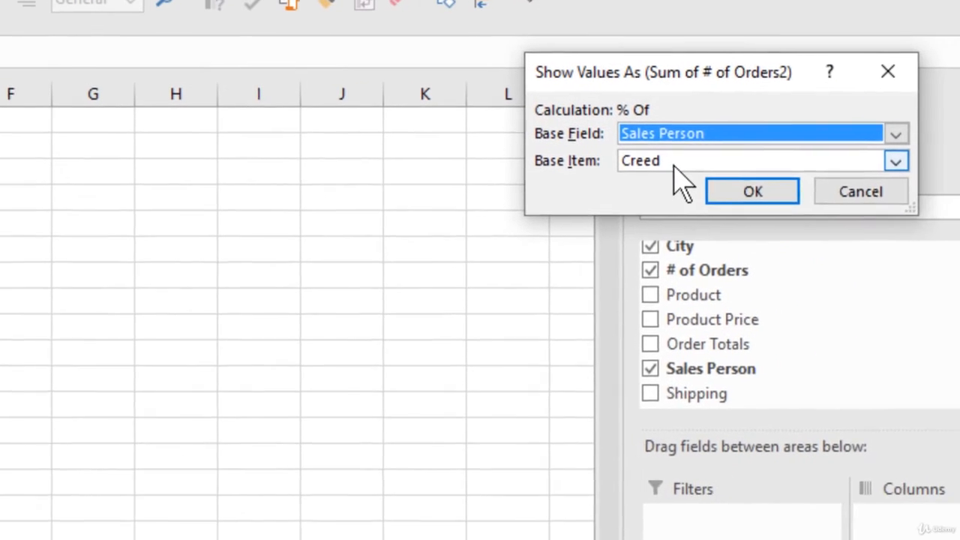
click(664, 167)
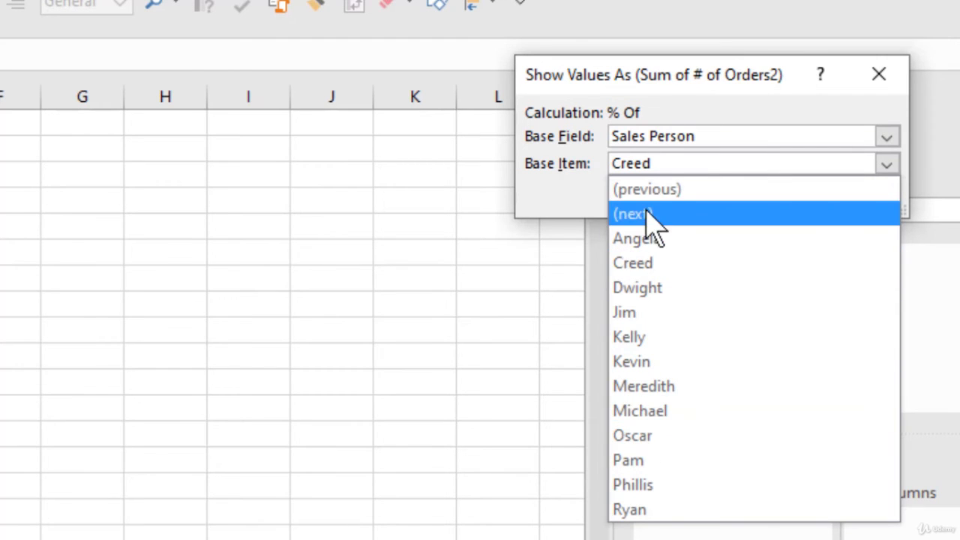
click(663, 264)
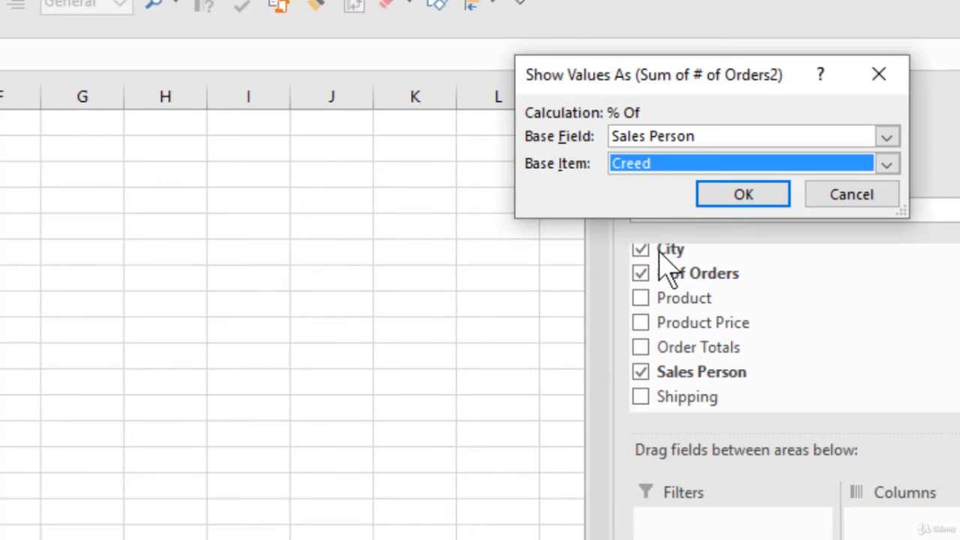
click(751, 204)
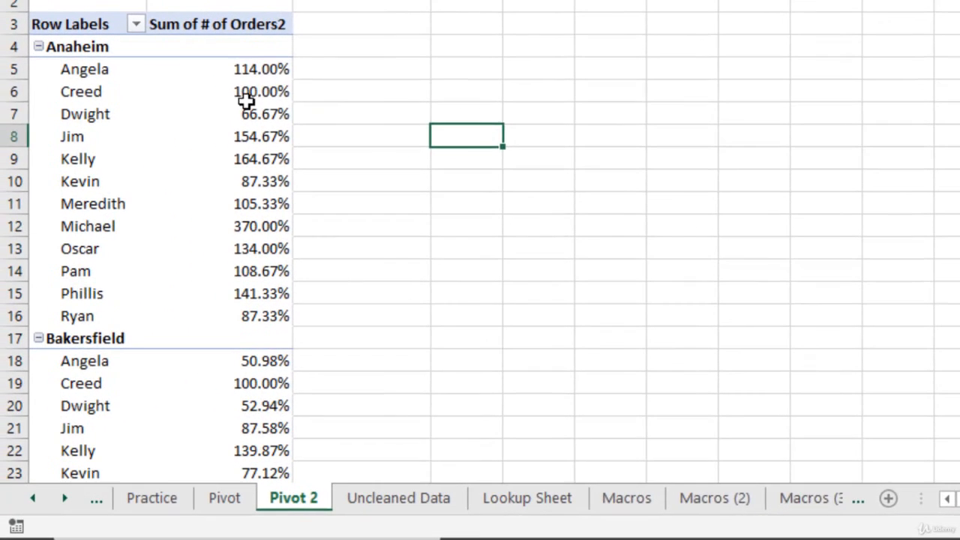
- Compare the Anaheim salespeople's percentages with the base salesperson's value
click(247, 94)
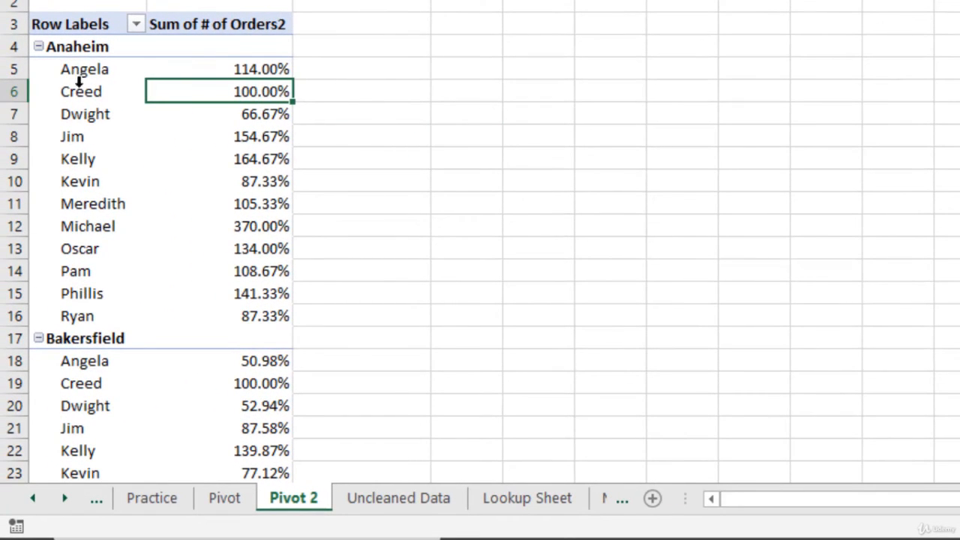
mouse_move(271, 90)
click(260, 72)
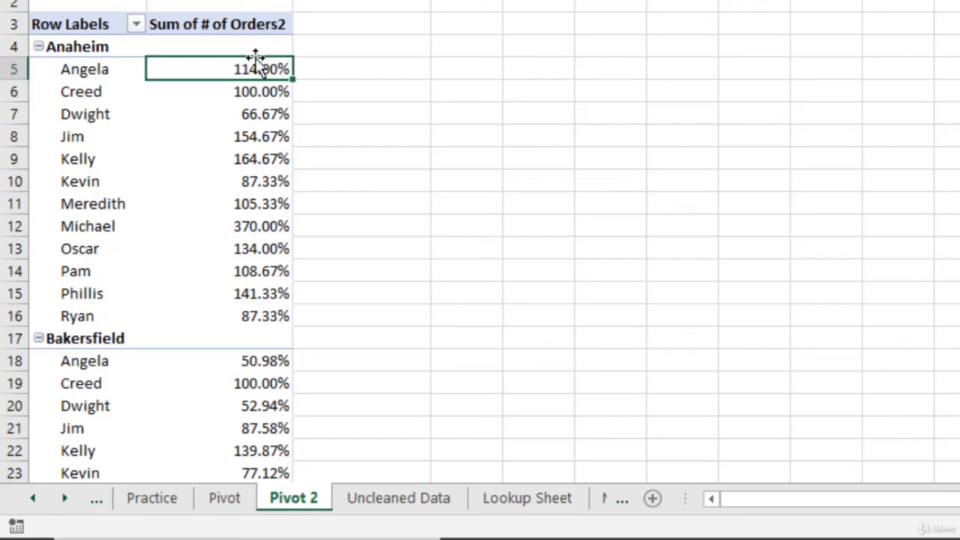
click(258, 124)
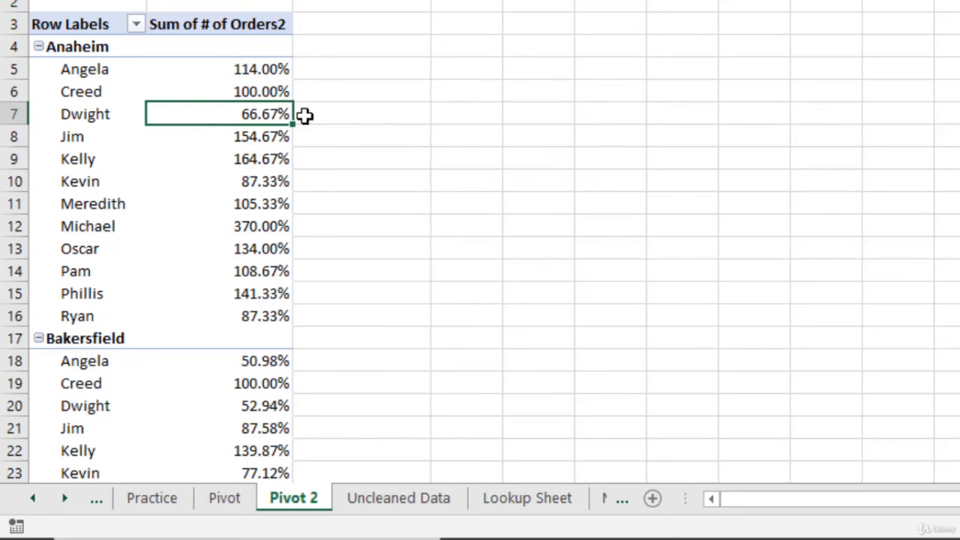
click(288, 231)
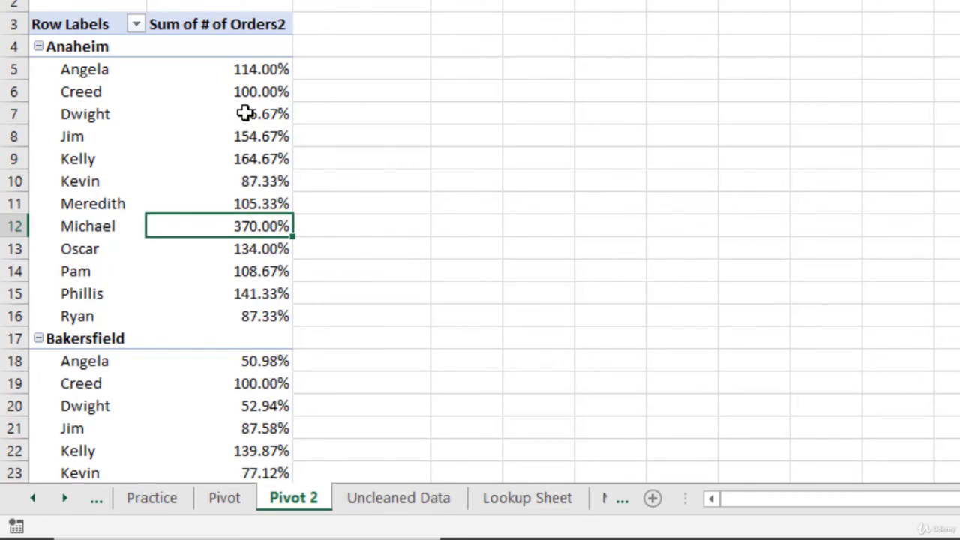
- Rename the Sum of # of Orders2 header to "% Of" and autofit the column width
click(223, 24)
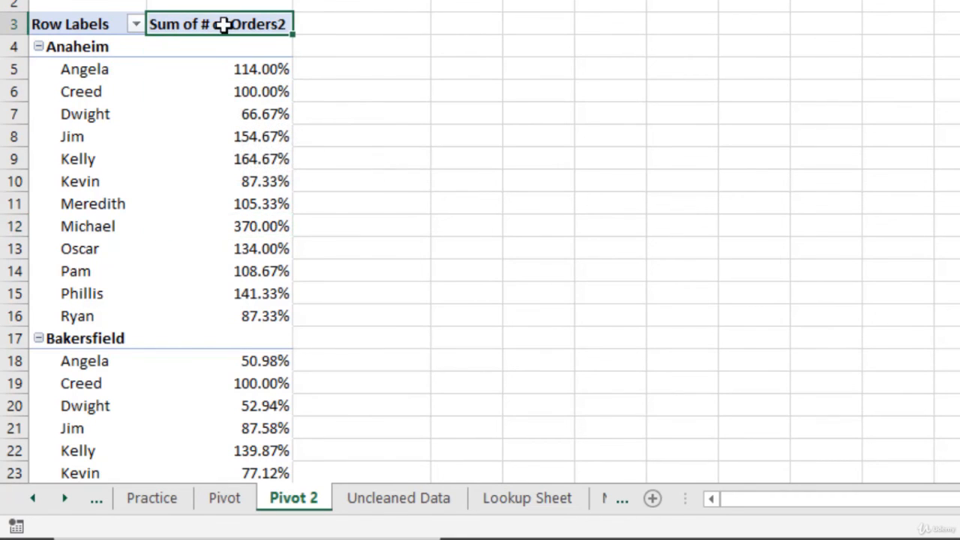
text(% Of)
key(Return)
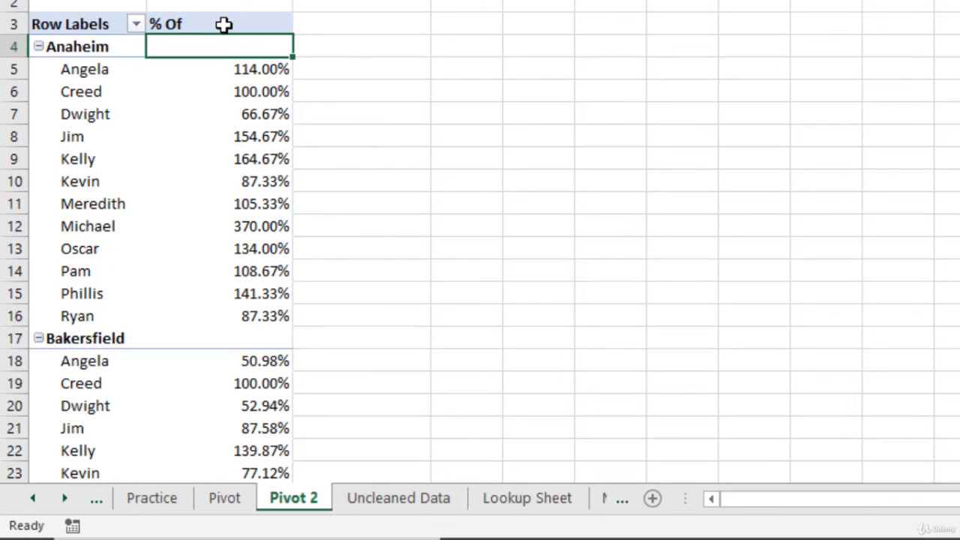
click(225, 106)
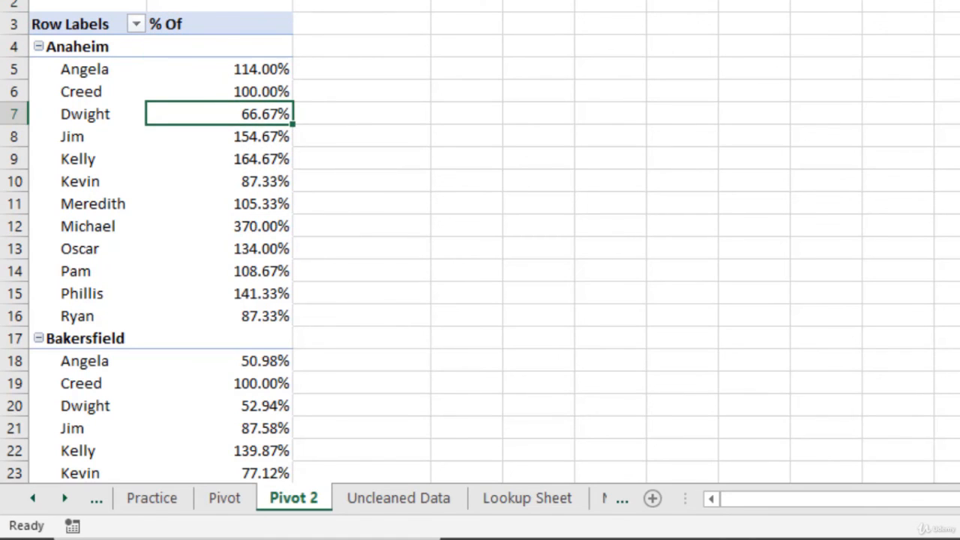
double_click(292, 0)
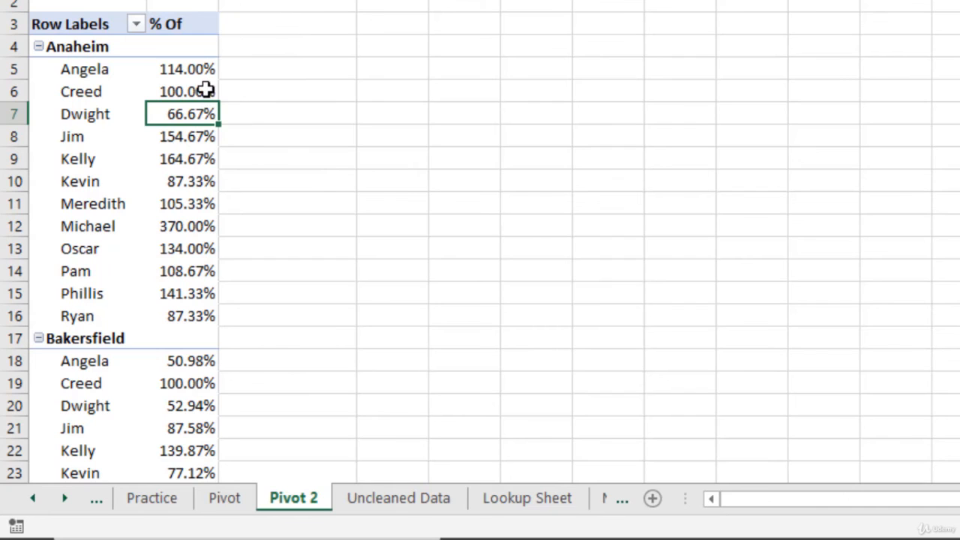
- Format the whole % Of column as Percentage with 0 decimal places
click(181, 13)
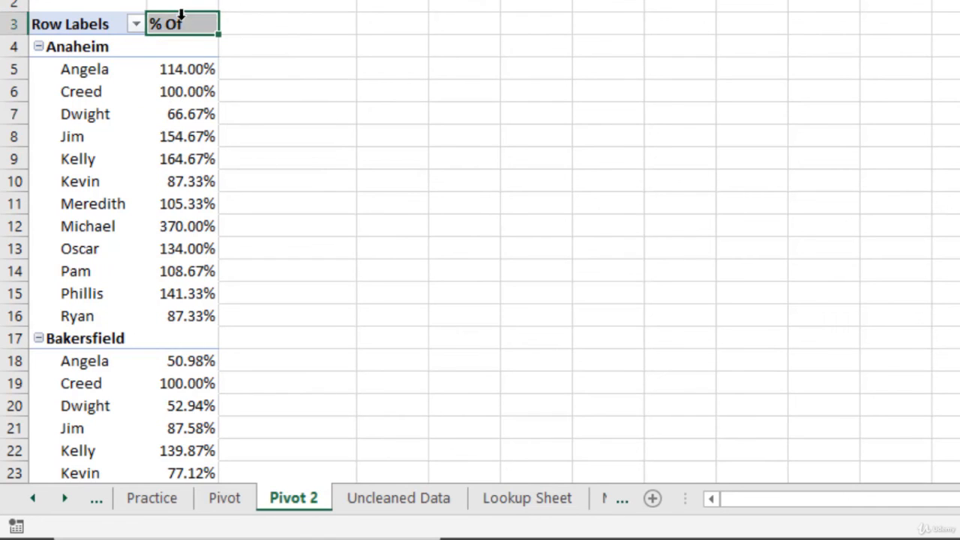
click(184, 2)
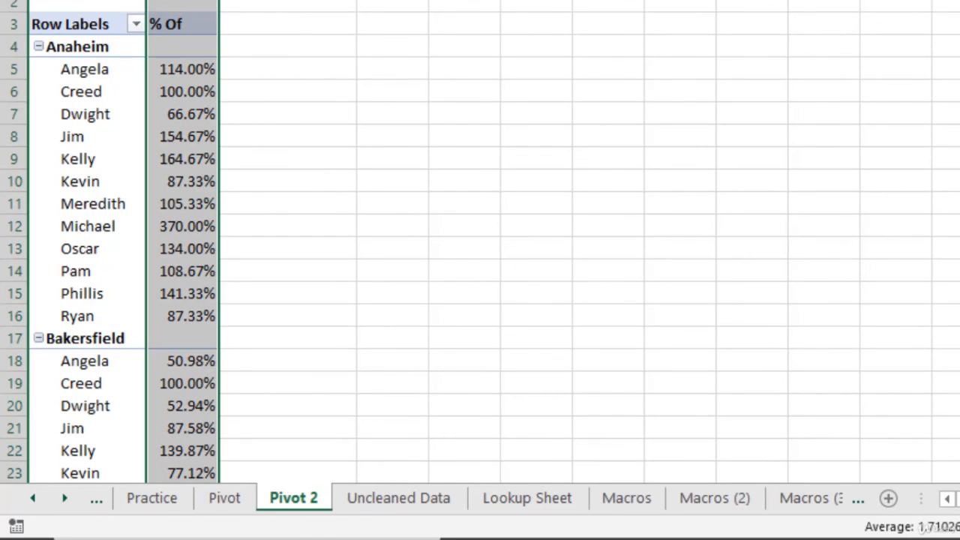
key(ctrl+1)
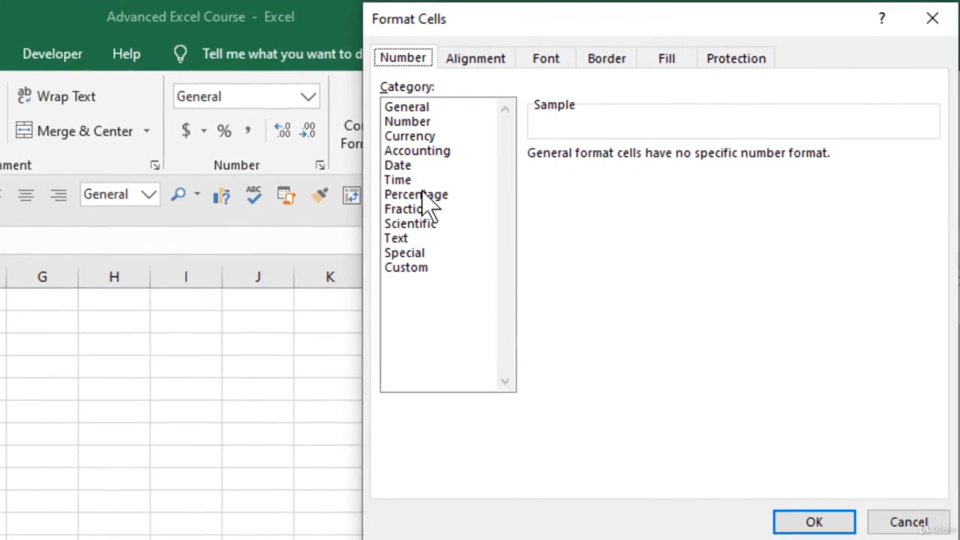
click(479, 159)
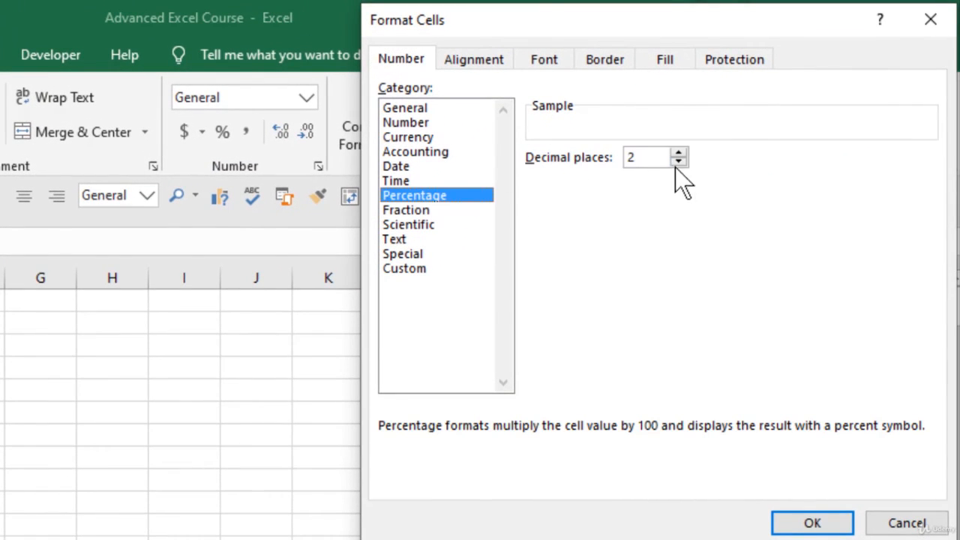
key(Return)
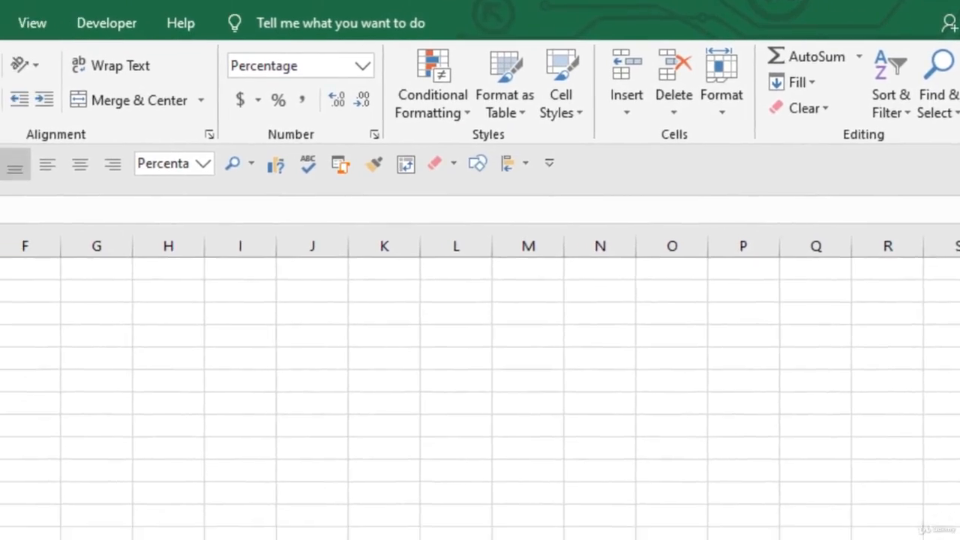
click(64, 297)
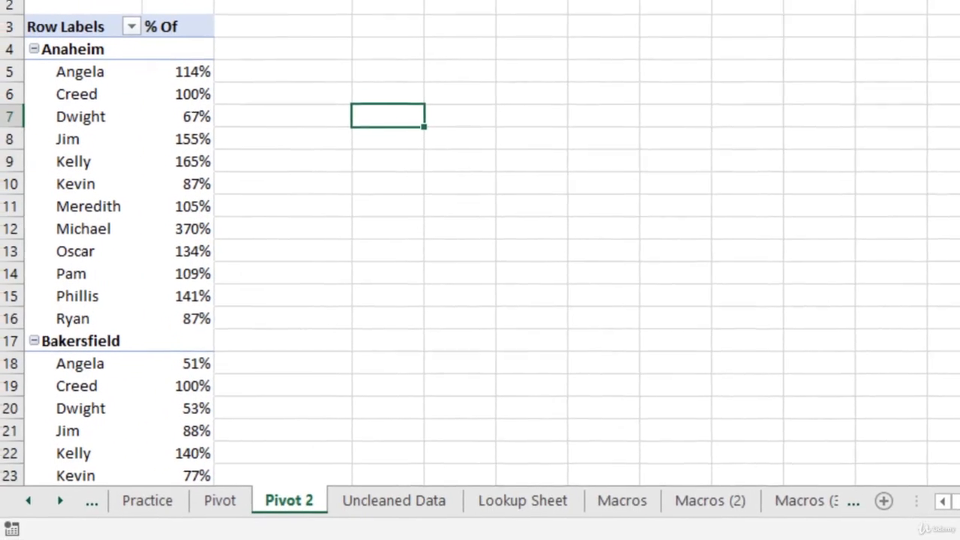
drag(116, 13, 135, 13)
click(206, 64)
- Open the Pivot sheet and review its Show Values As columns, including Difference From and Running Total In
click(239, 495)
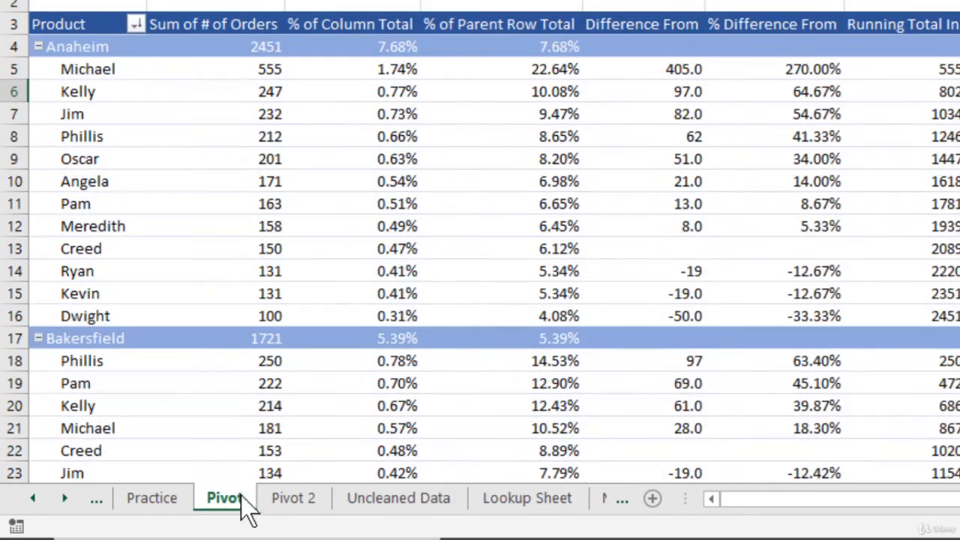
click(635, 160)
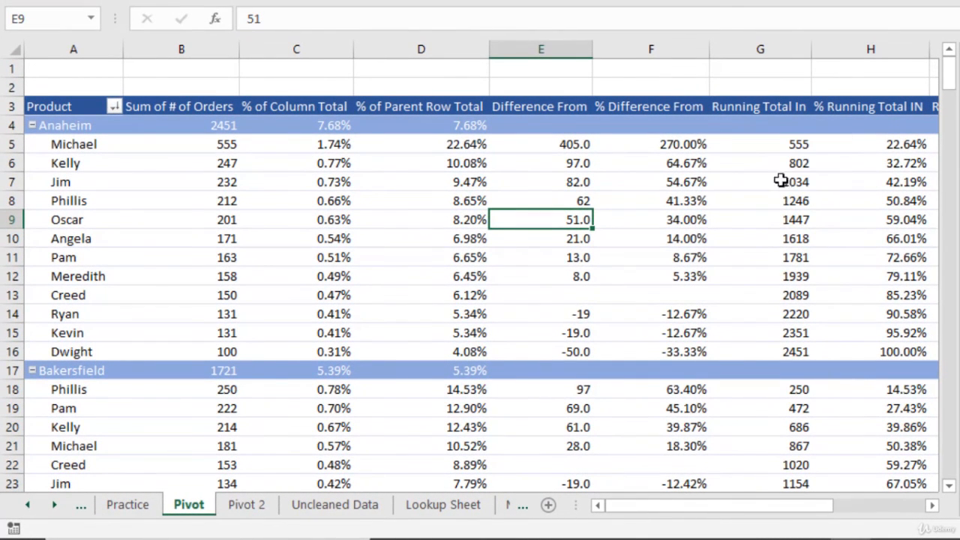
click(775, 178)
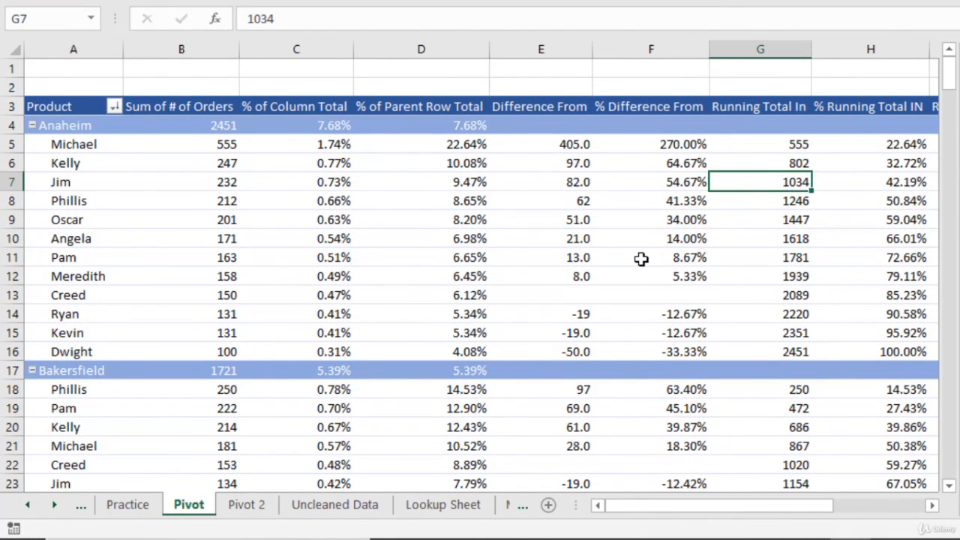
mouse_move(641, 259)
mouse_move(357, 132)
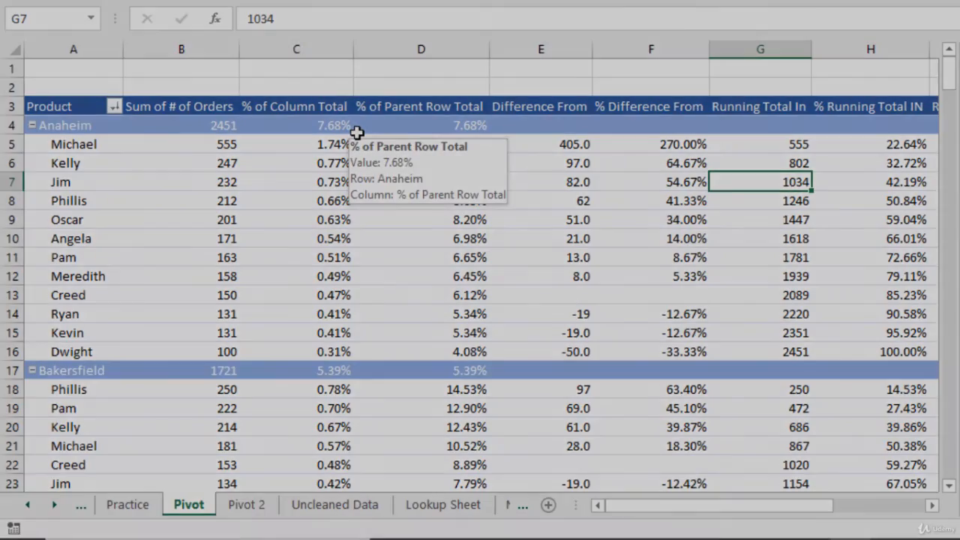